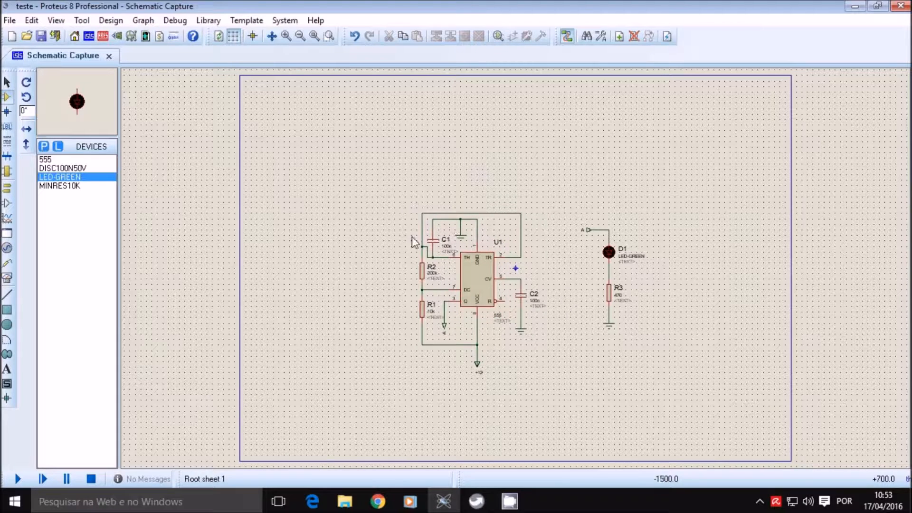
# Run the 555 circuit simulation, stop it and close the simulation message log
pyautogui.click(18, 478)
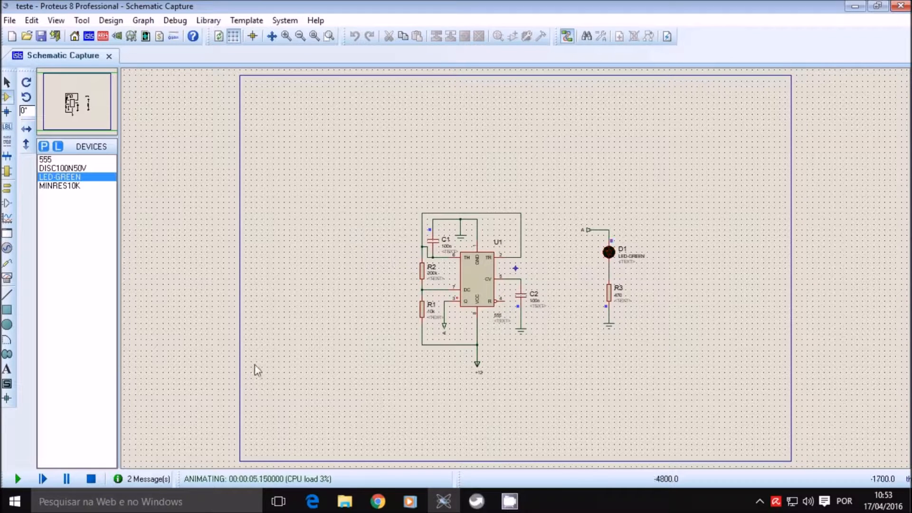
pyautogui.click(90, 479)
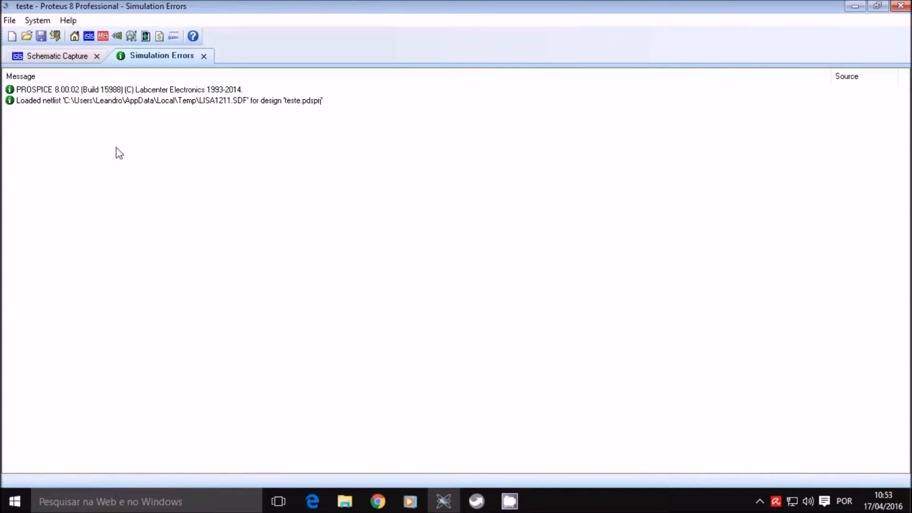
pyautogui.click(203, 56)
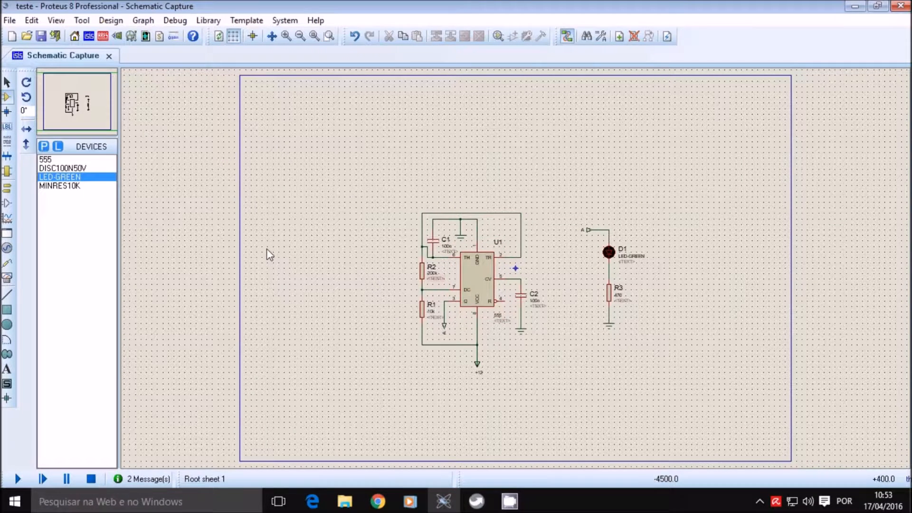
# Search the device library for 74hc244 and preview the 74HC244 with its SO20W PCB package
pyautogui.click(43, 147)
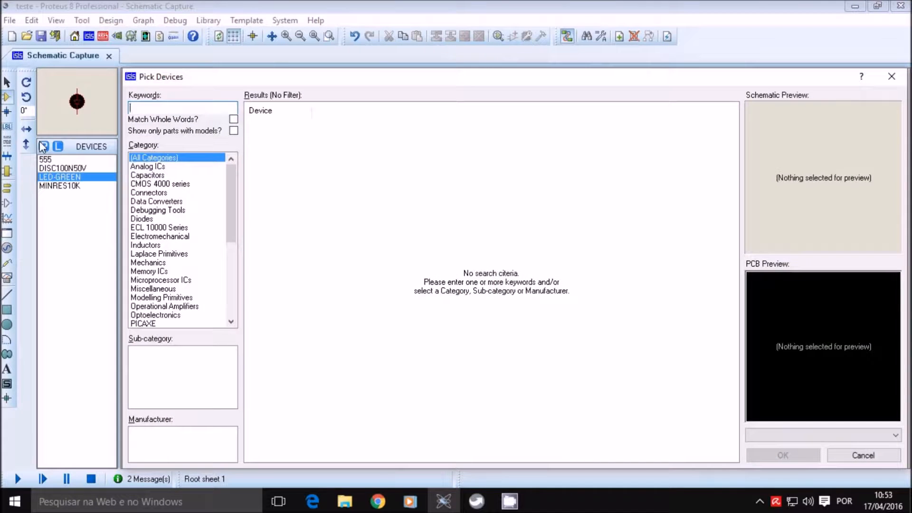
pyautogui.write('74hc244')
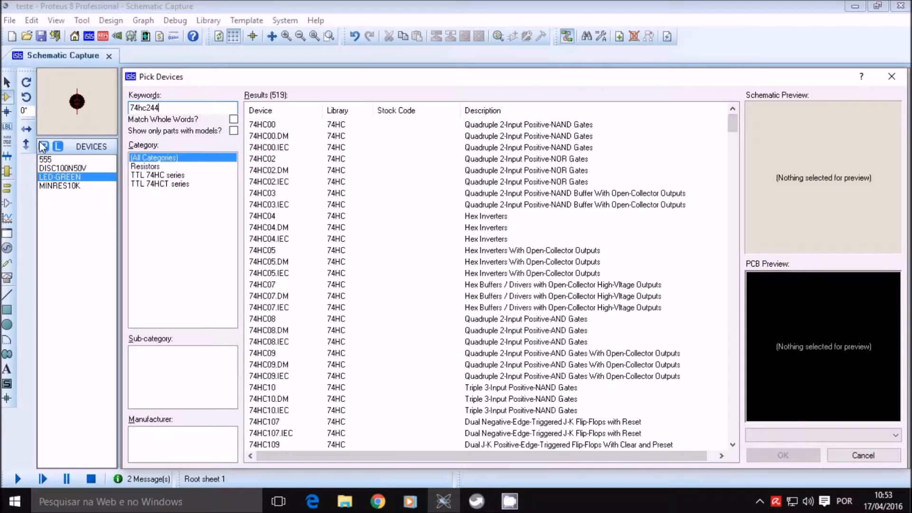
pyautogui.click(389, 127)
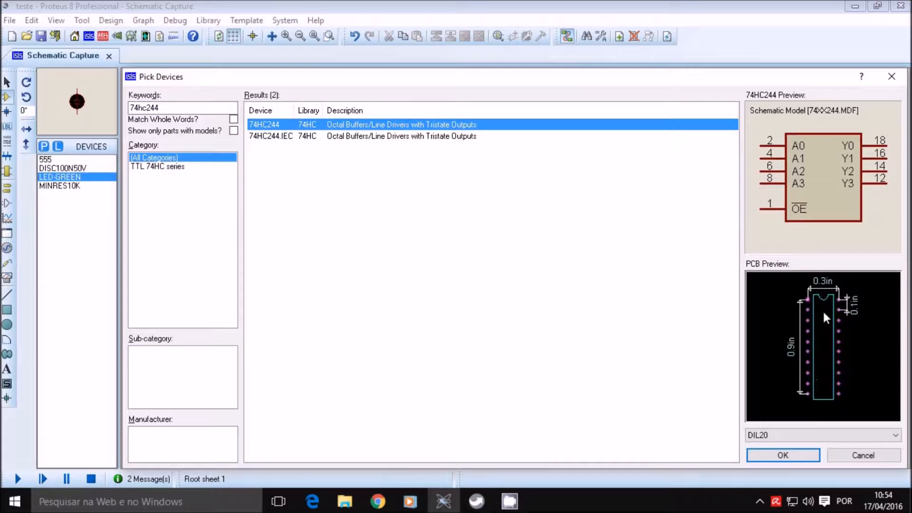
pyautogui.click(805, 433)
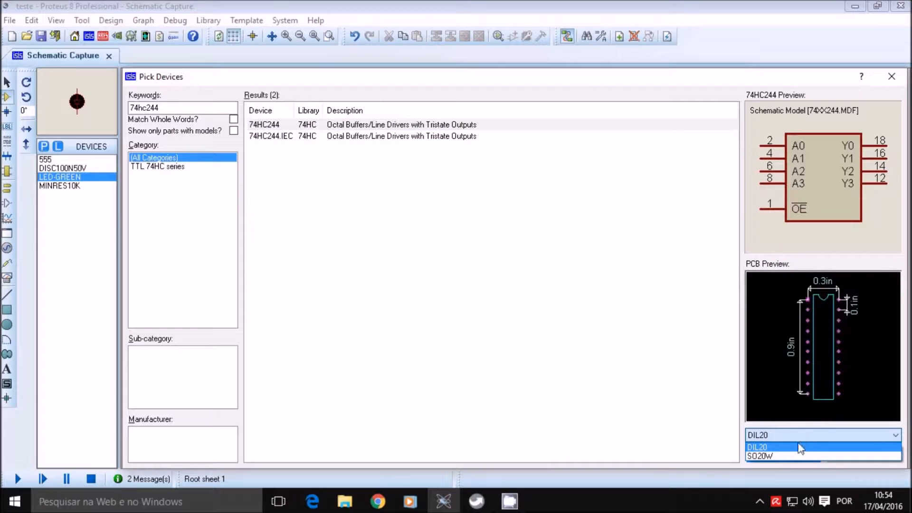
pyautogui.click(788, 456)
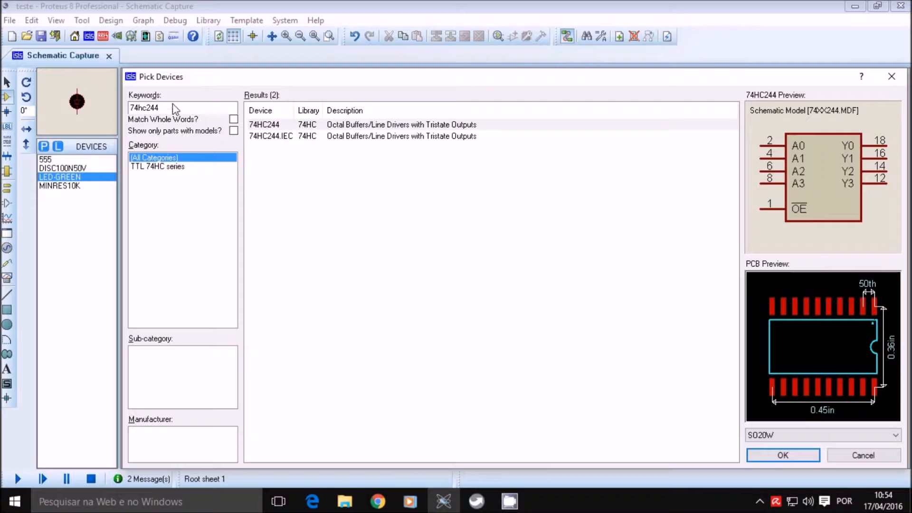
# Search the device library for 555 to check the timer's schematic model and PCB package
pyautogui.moveTo(174, 113); pyautogui.dragTo(138, 112)
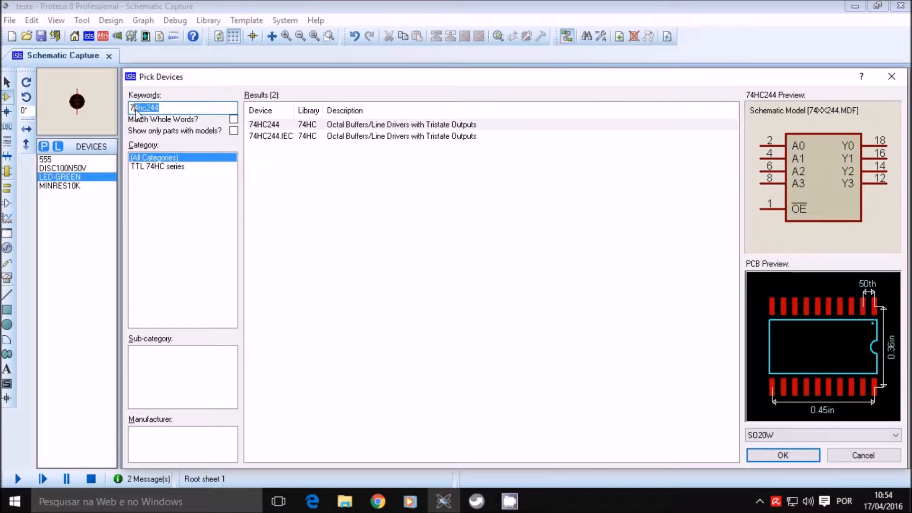
pyautogui.press('BackSpace')
pyautogui.press('BackSpace')
pyautogui.write('5')
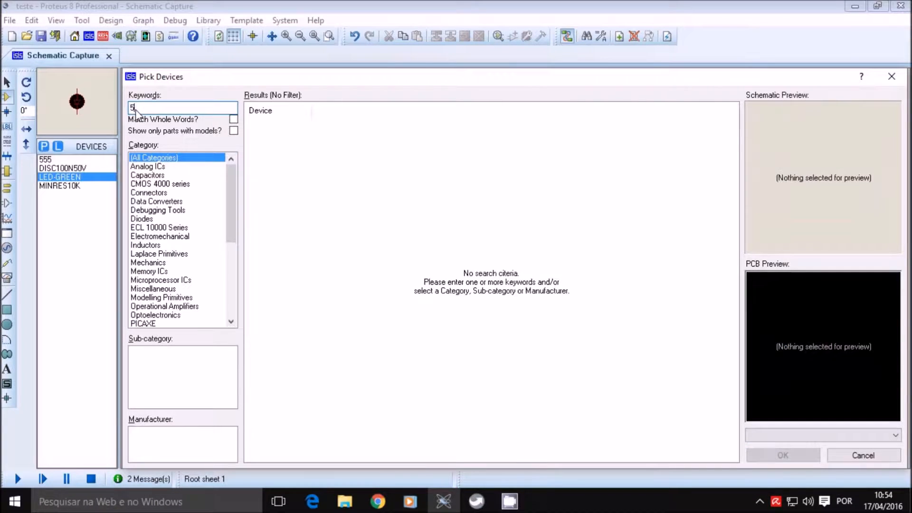
pyautogui.write('55')
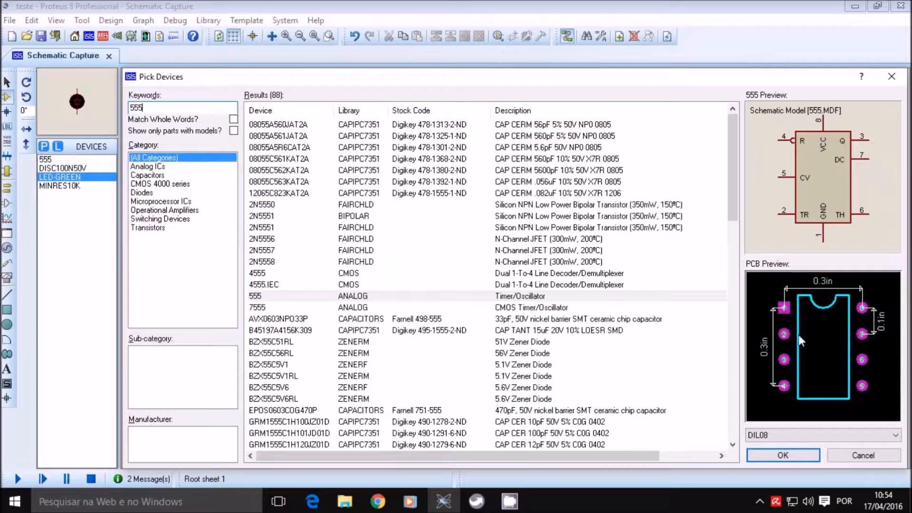
# Search the device library for led-green to check its PCB package, and leave the library without picking a device
pyautogui.press('BackSpace')
pyautogui.press('BackSpace')
pyautogui.press('BackSpace')
pyautogui.write('le')
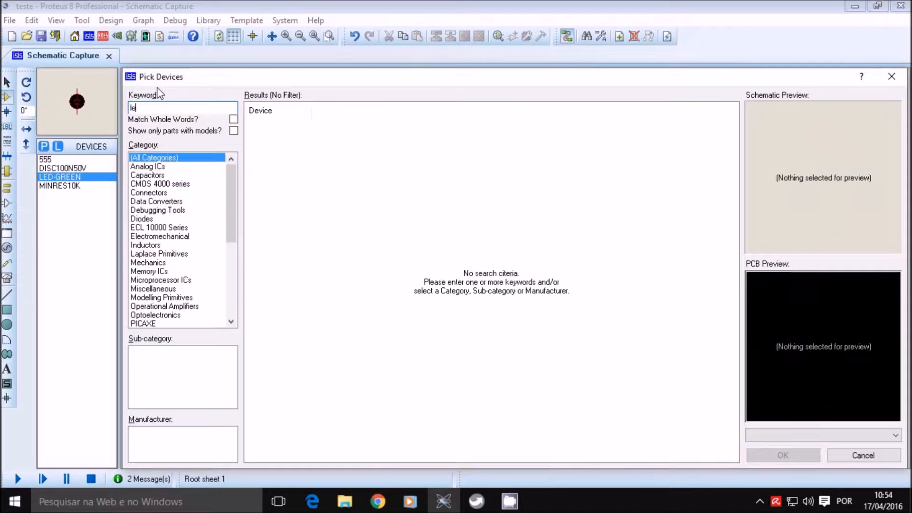
pyautogui.write('d0green')
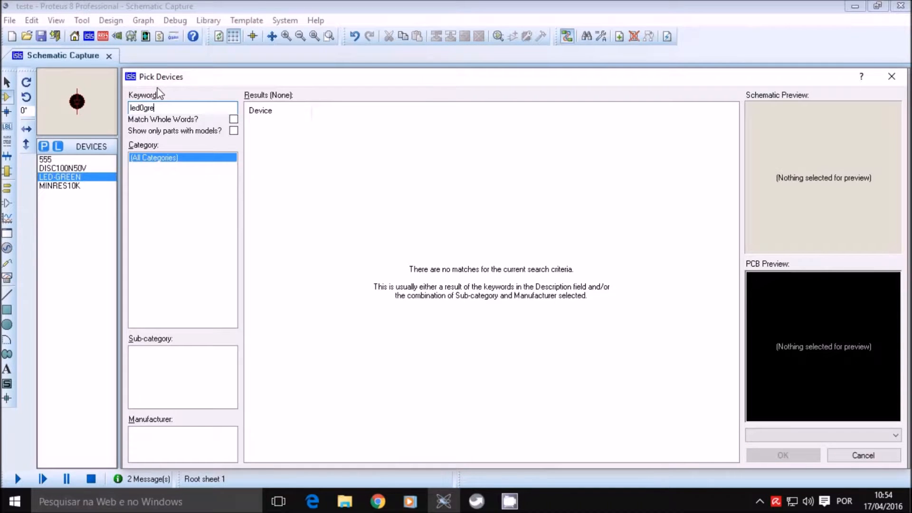
pyautogui.press('Left')
pyautogui.press('Left')
pyautogui.press('Left')
pyautogui.press('Left')
pyautogui.press('Left')
pyautogui.press('BackSpace')
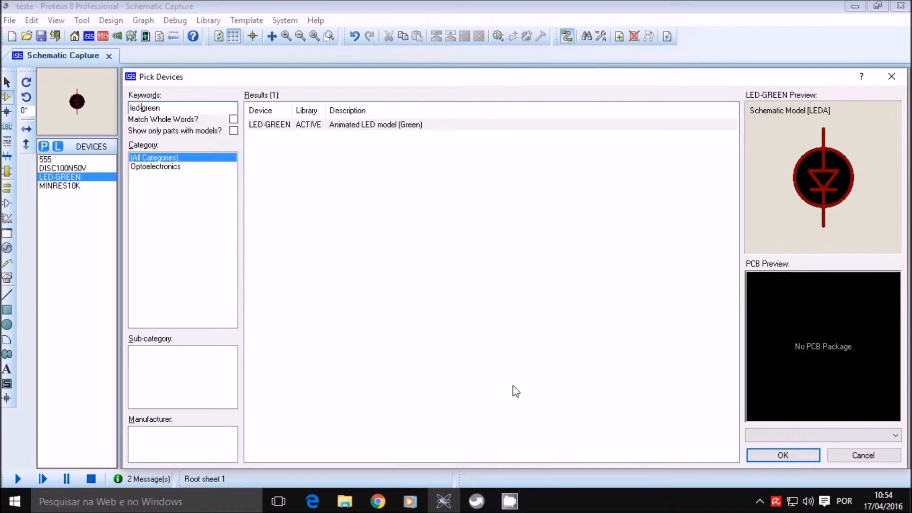
pyautogui.click(868, 457)
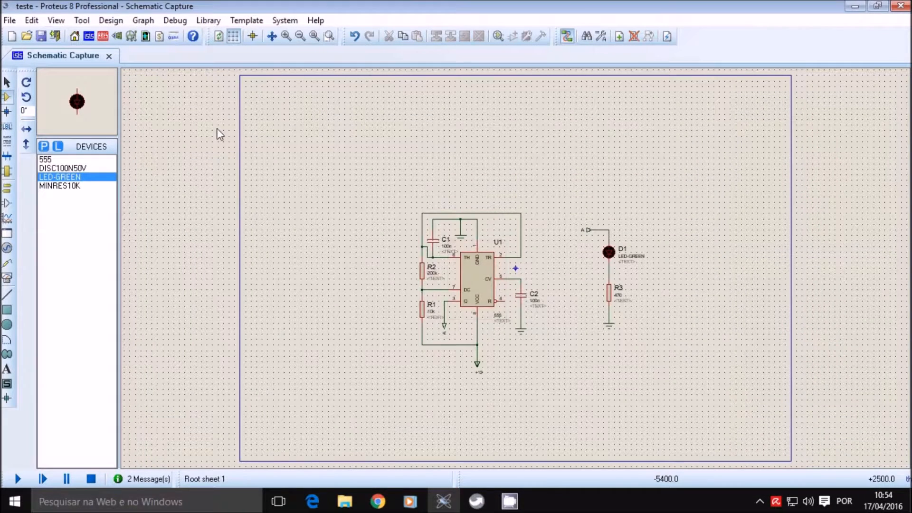
# In the PCB layout, assign the LED package to component D1 and place it in the upper part of the board
pyautogui.click(103, 36)
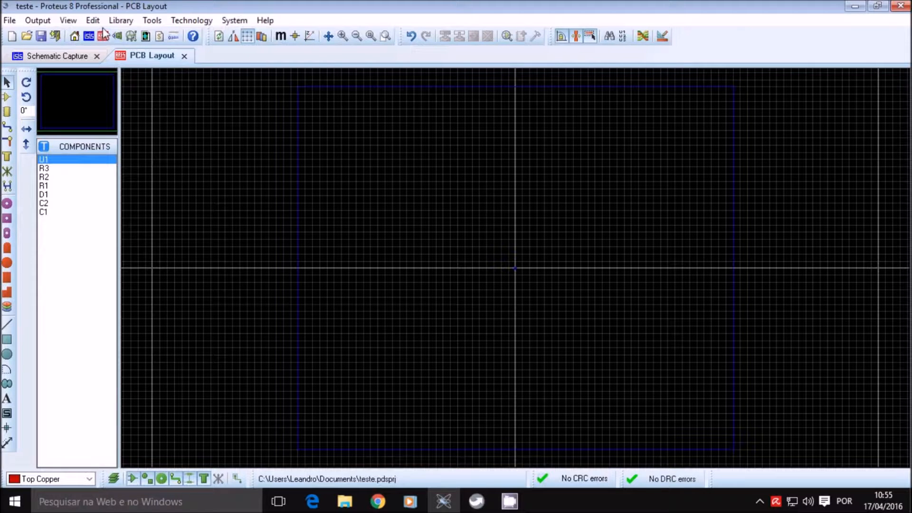
pyautogui.click(7, 99)
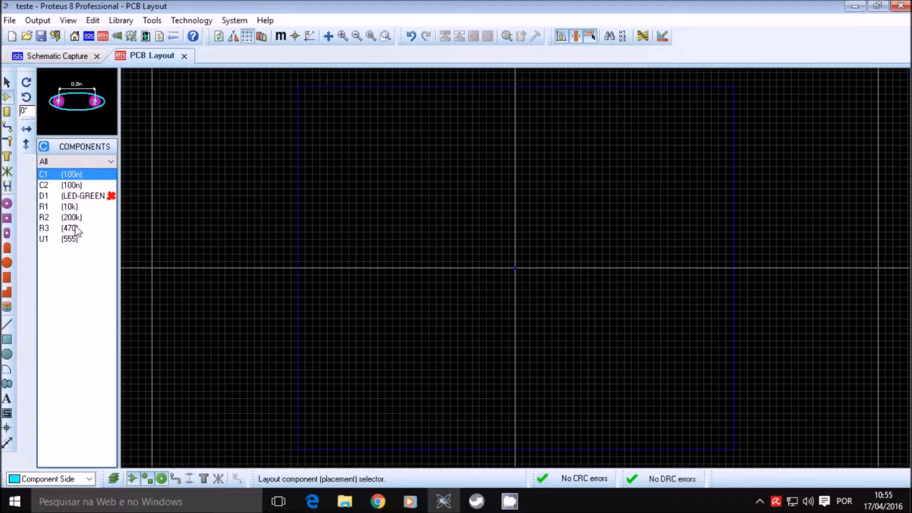
pyautogui.click(104, 195)
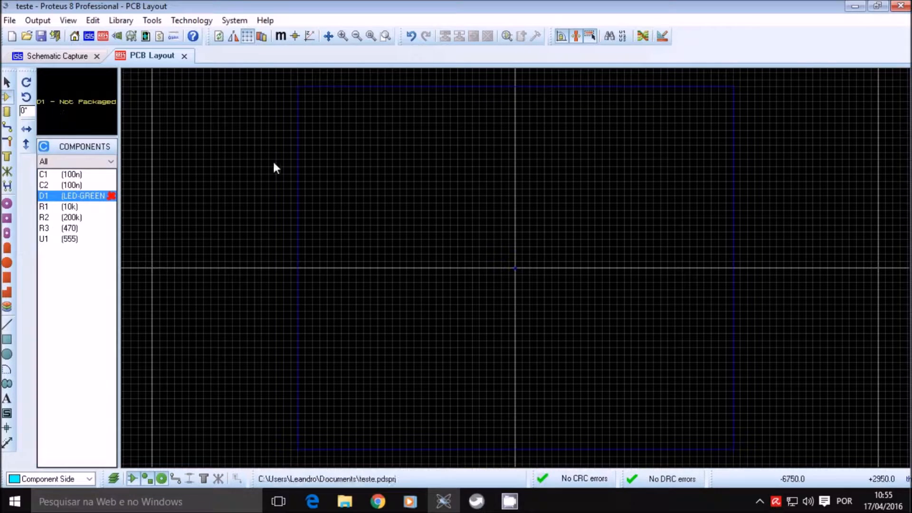
pyautogui.click(504, 167)
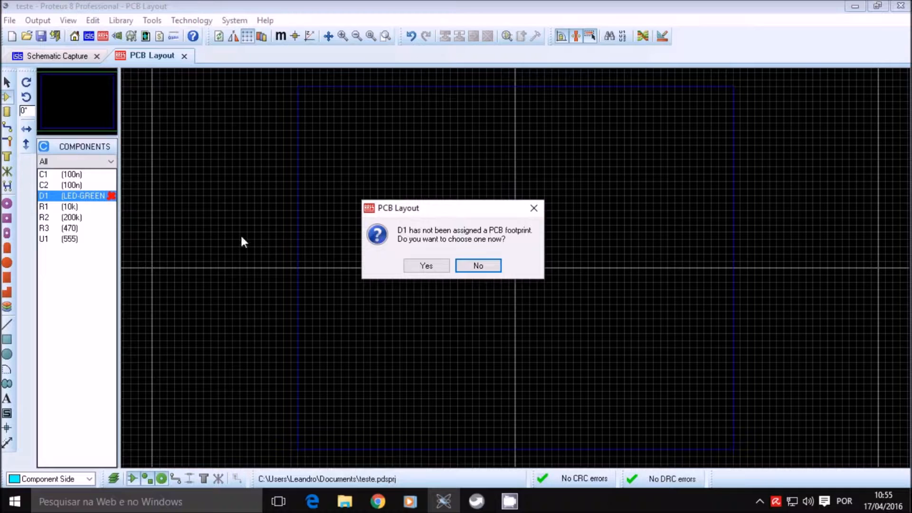
pyautogui.click(441, 269)
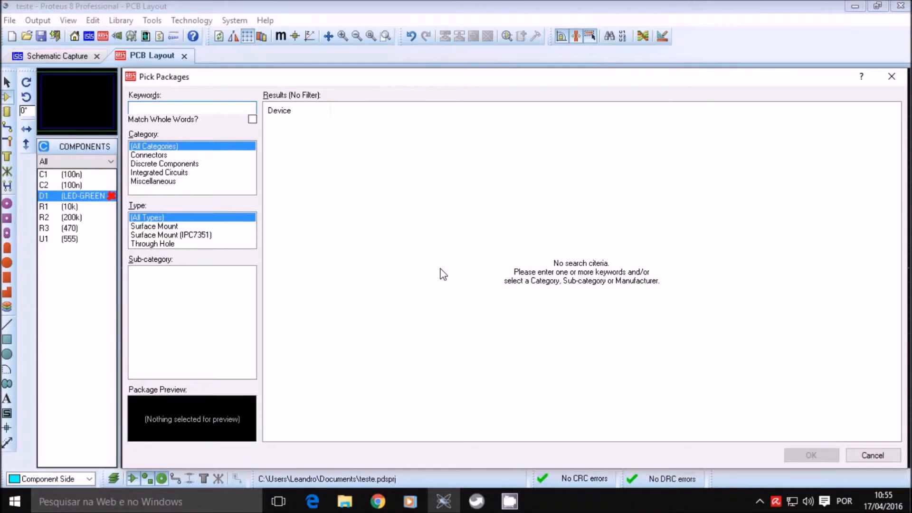
pyautogui.write('led')
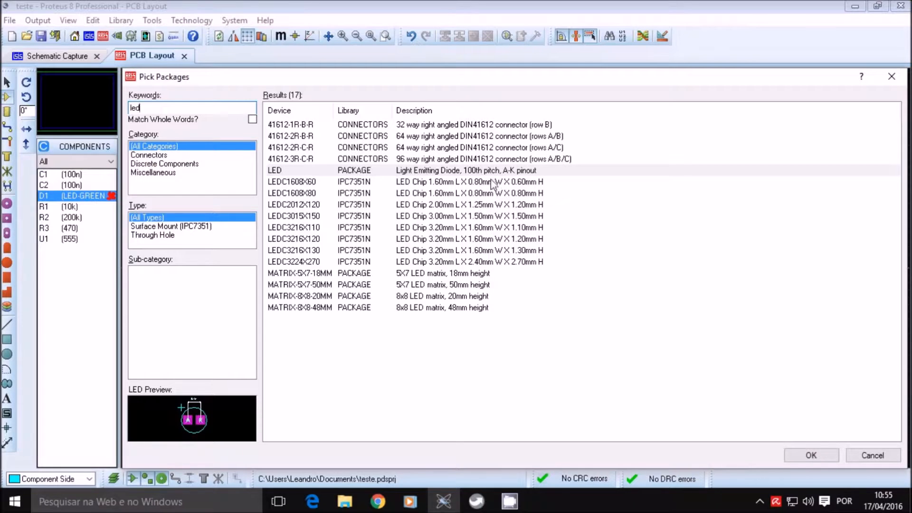
pyautogui.click(339, 171)
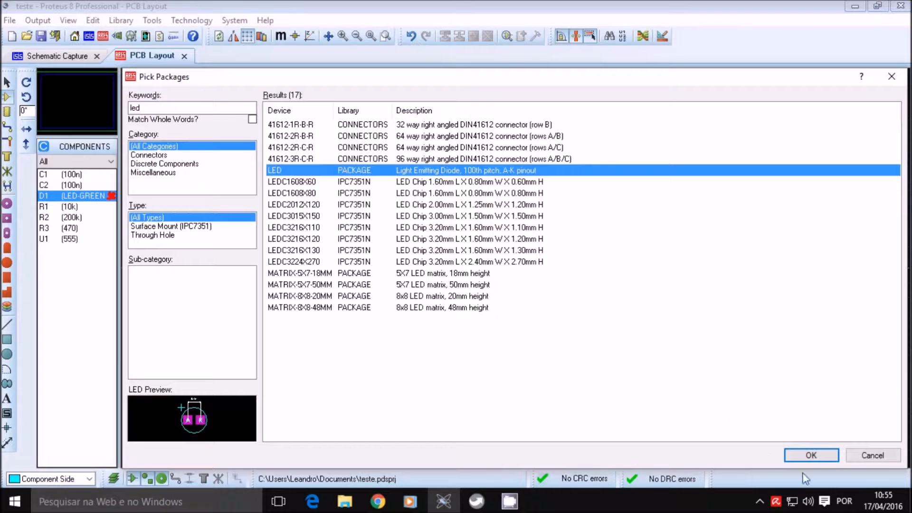
pyautogui.click(819, 453)
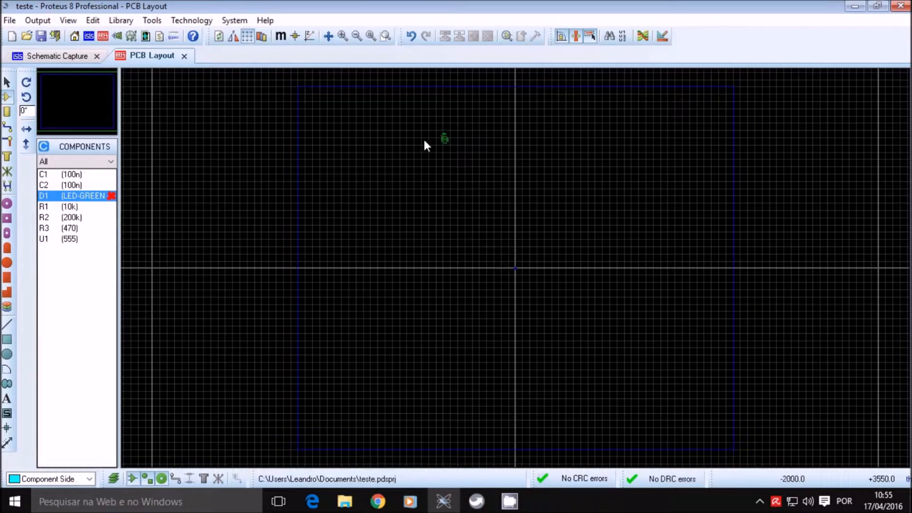
pyautogui.click(437, 146)
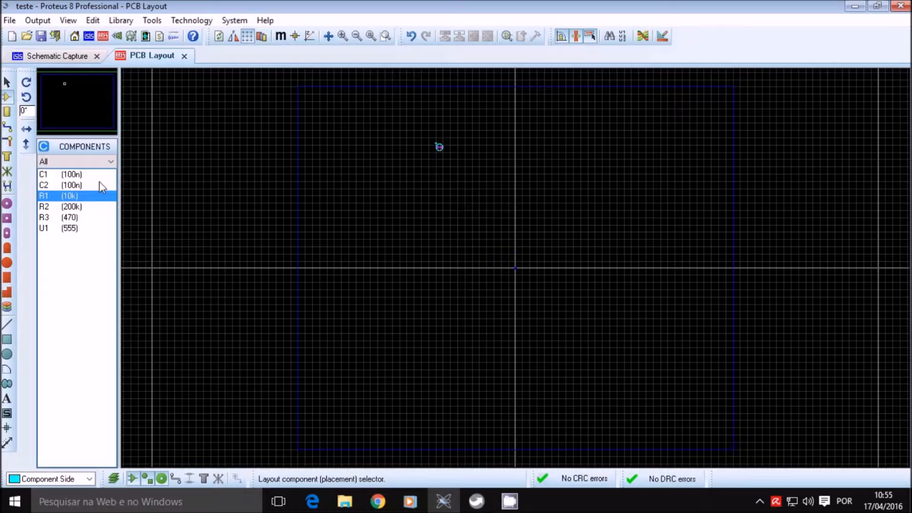
# Search the PCB package library for lm324 and clear the search keywords
pyautogui.click(7, 113)
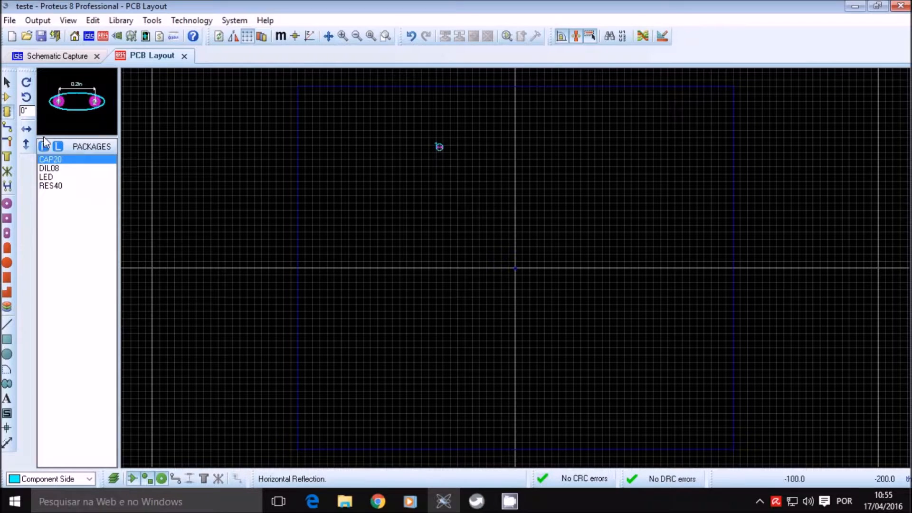
pyautogui.click(48, 148)
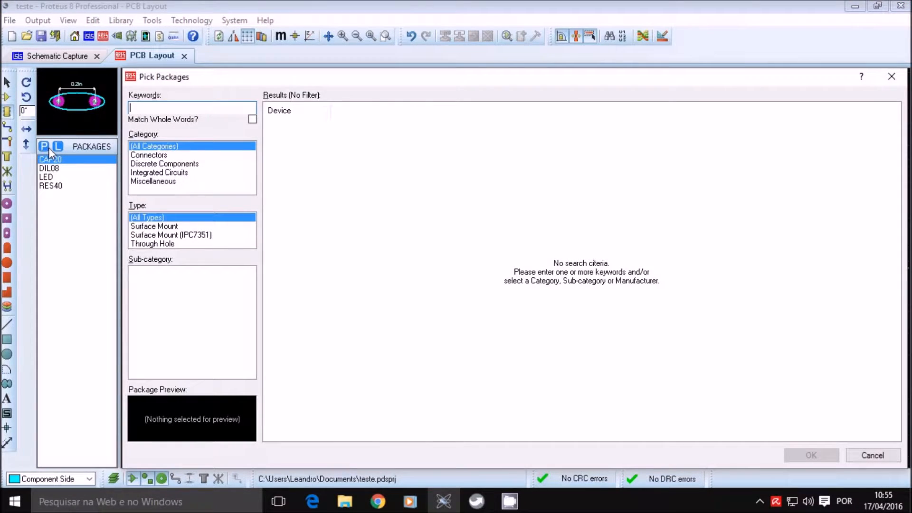
pyautogui.write('lm324')
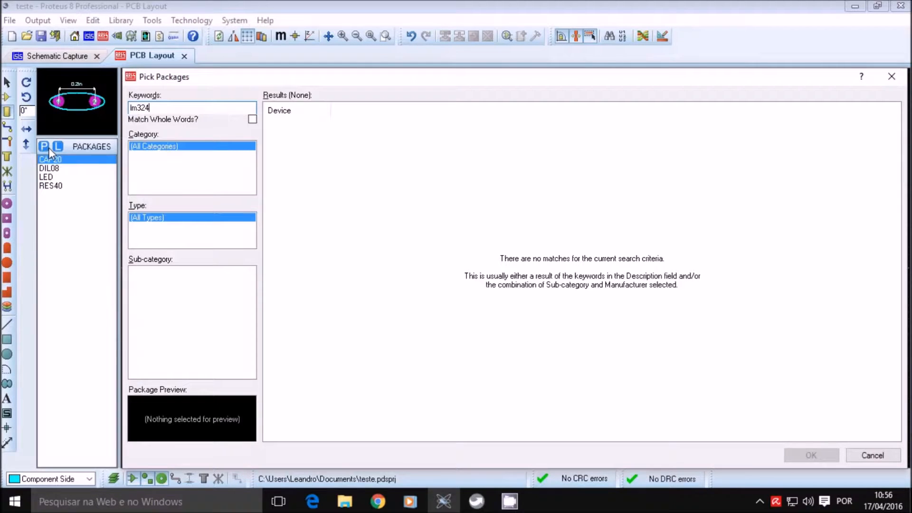
pyautogui.press('BackSpace')
pyautogui.press('BackSpace')
pyautogui.press('BackSpace')
pyautogui.press('BackSpace')
pyautogui.press('BackSpace')
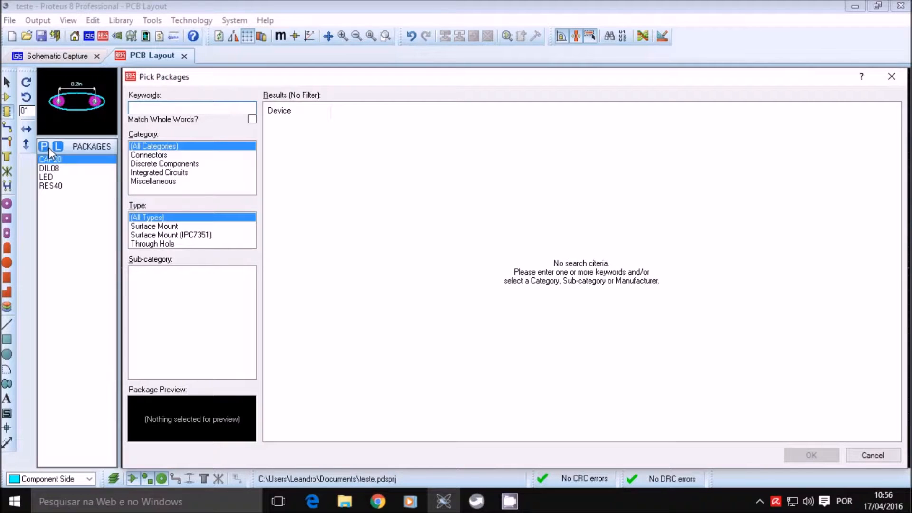
# Preview the DIL16 package among the through-hole integrated circuits, and return to the schematic without picking it
pyautogui.click(175, 172)
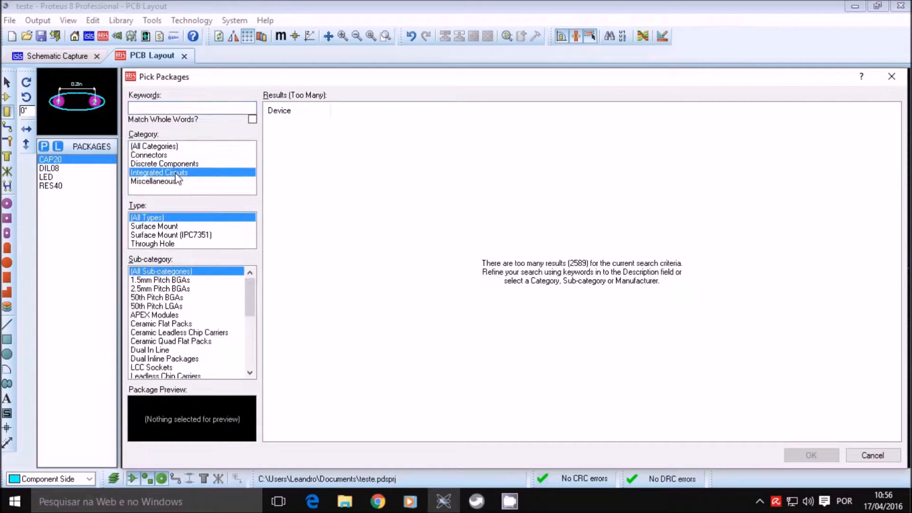
pyautogui.scroll(-5, 221, 300)
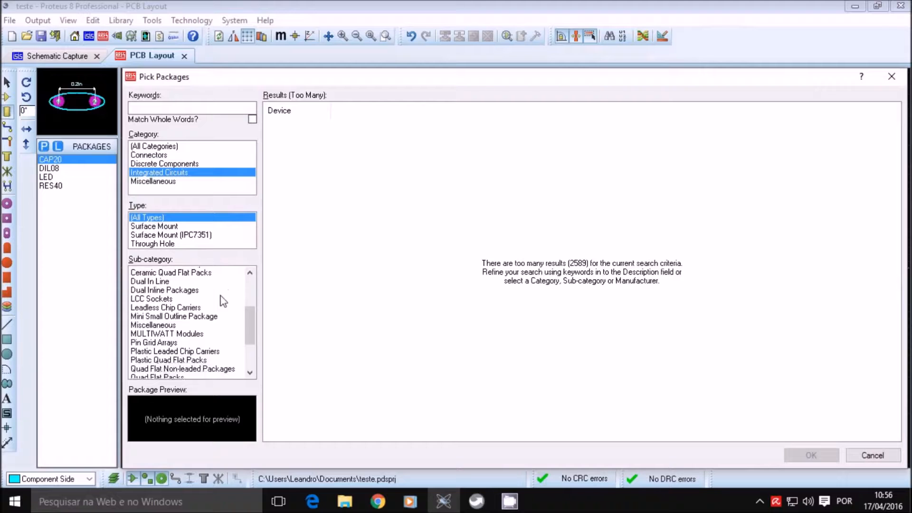
pyautogui.scroll(-1, 221, 300)
pyautogui.scroll(6, 221, 300)
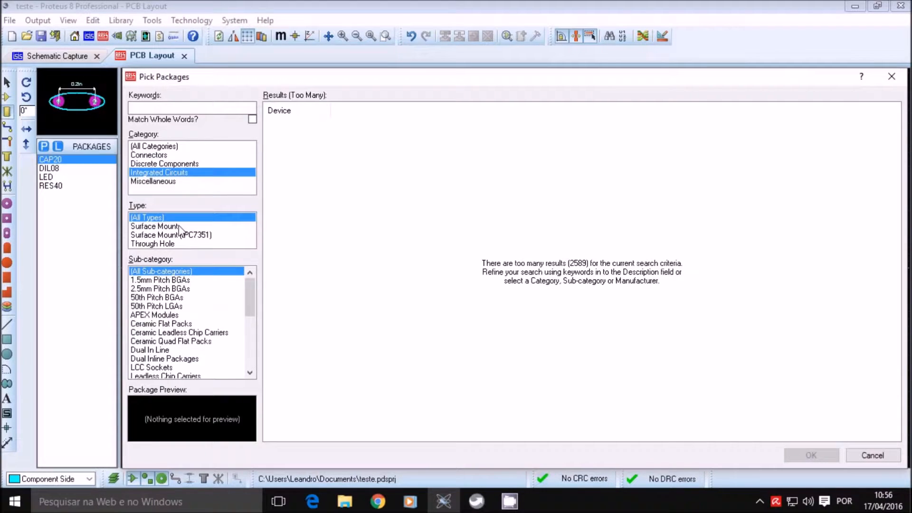
pyautogui.click(173, 243)
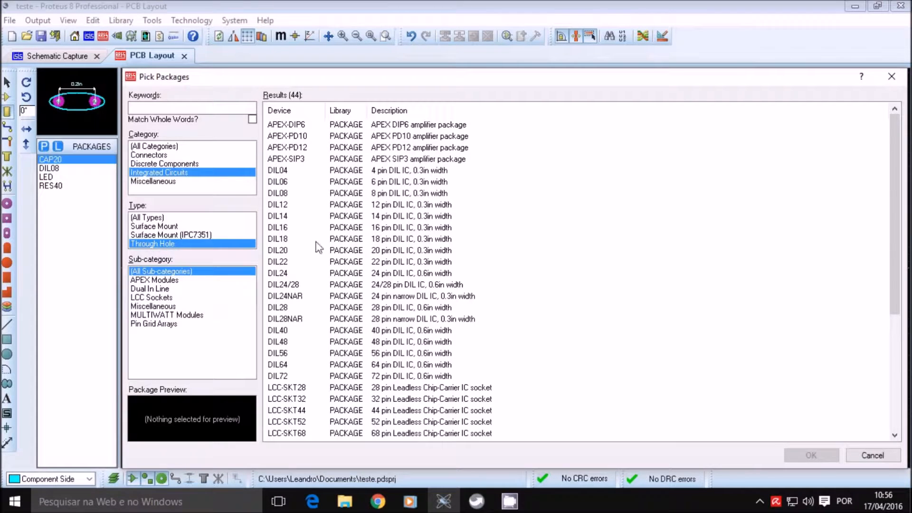
pyautogui.click(285, 228)
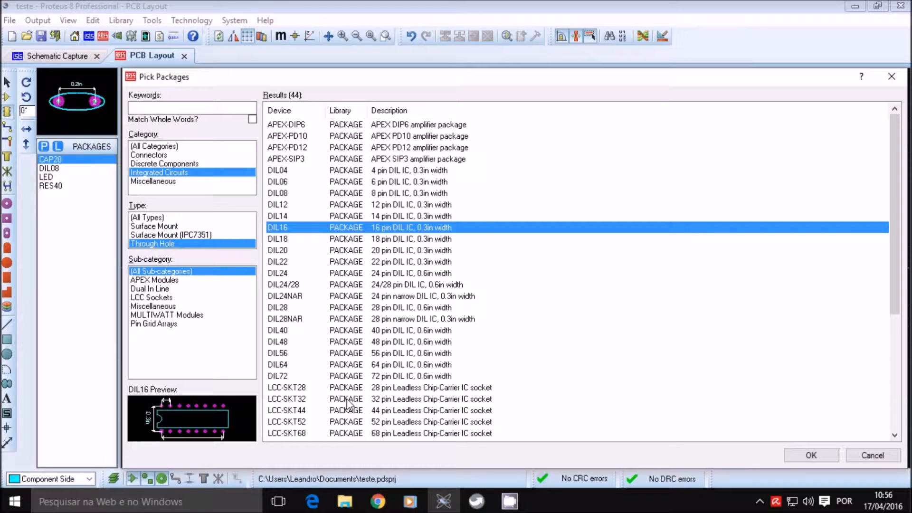
pyautogui.click(873, 455)
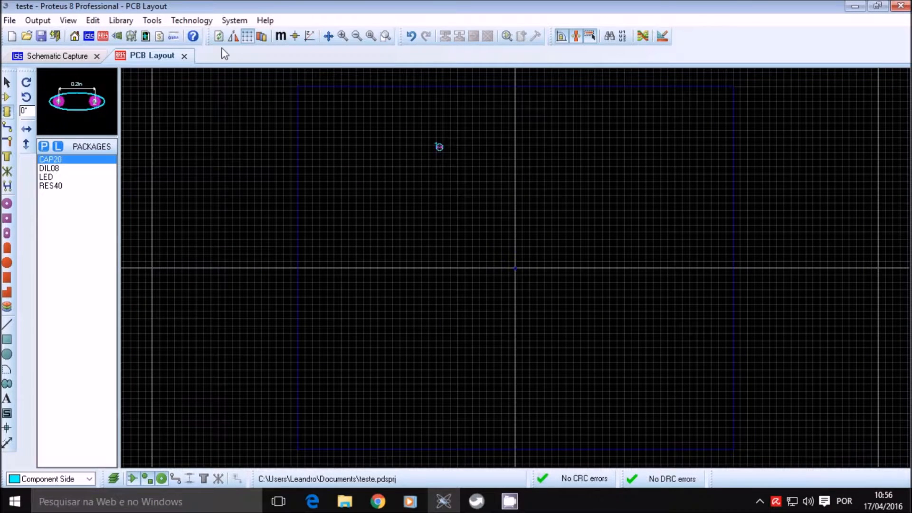
pyautogui.click(69, 56)
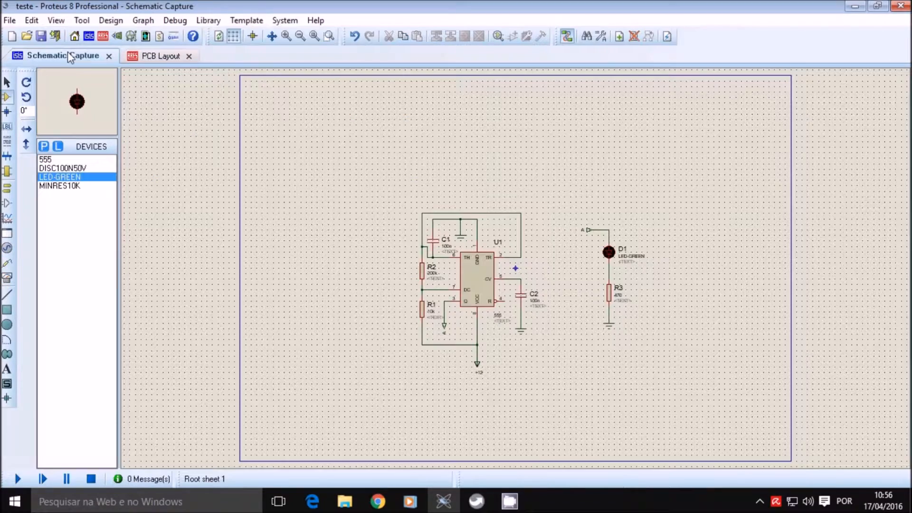
# In the PCB layout, place component U1 (555) directly below D1
pyautogui.click(139, 58)
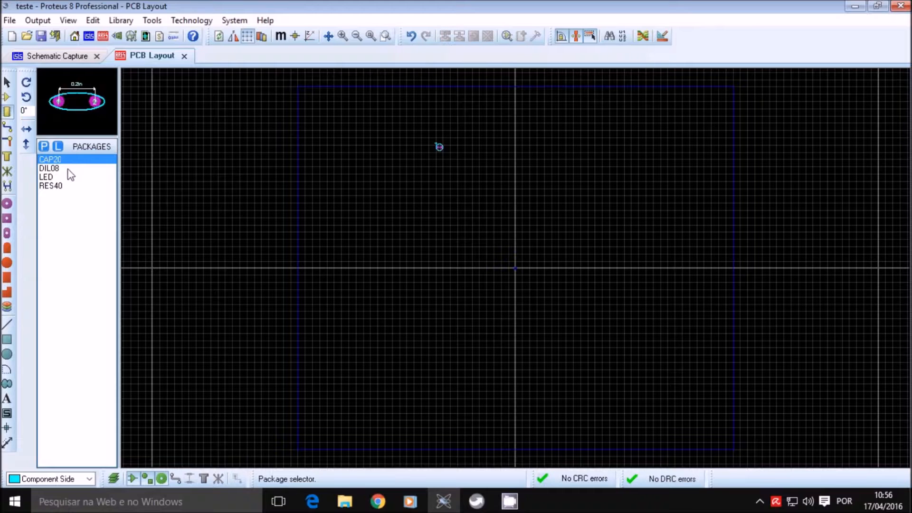
pyautogui.click(55, 169)
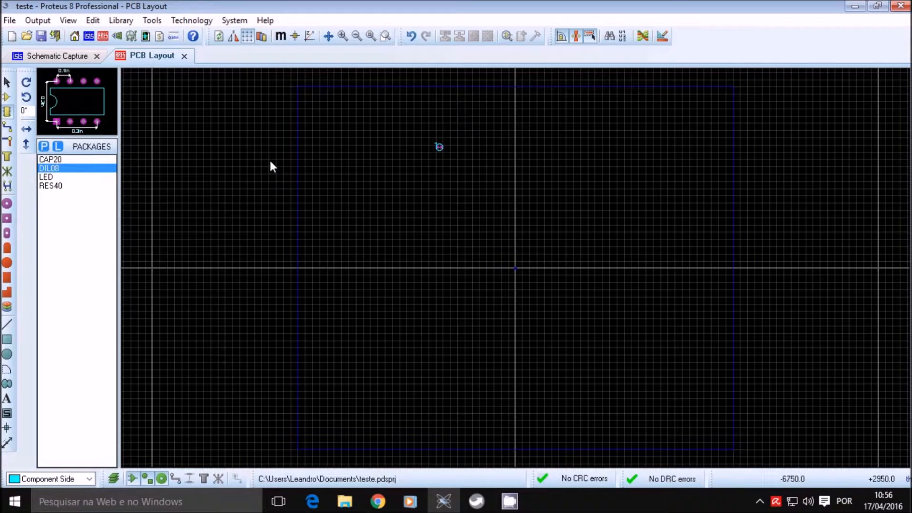
pyautogui.press('F6')
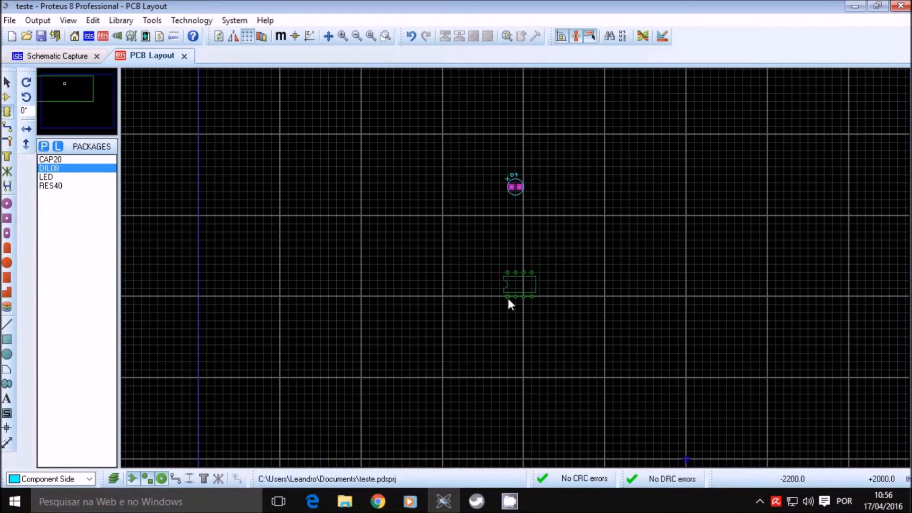
pyautogui.click(8, 110)
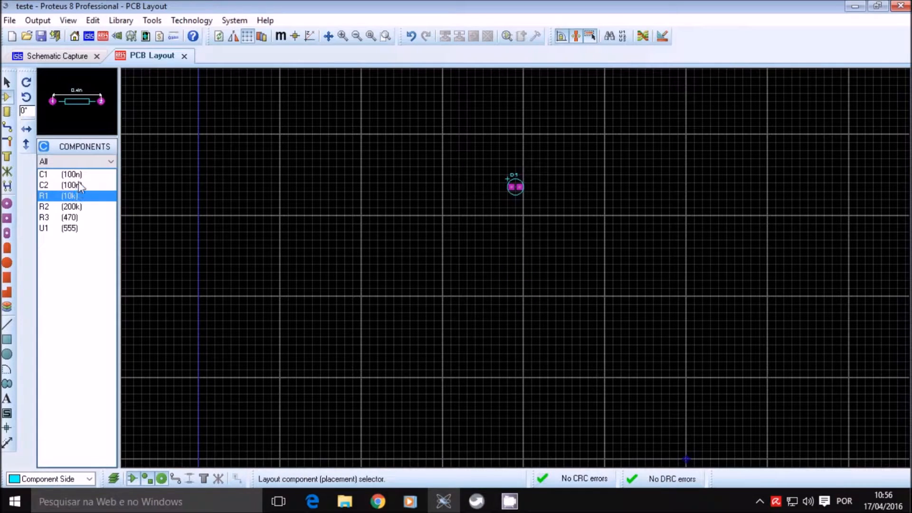
pyautogui.click(71, 228)
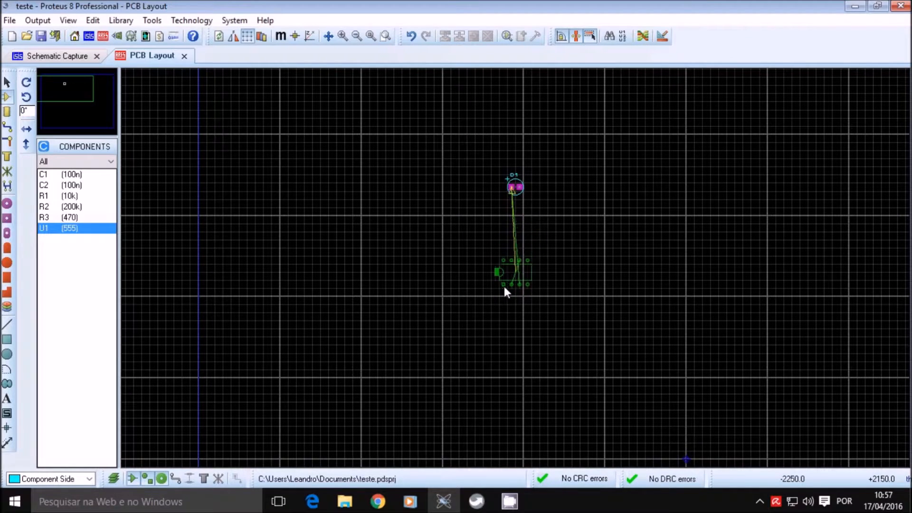
pyautogui.click(504, 288)
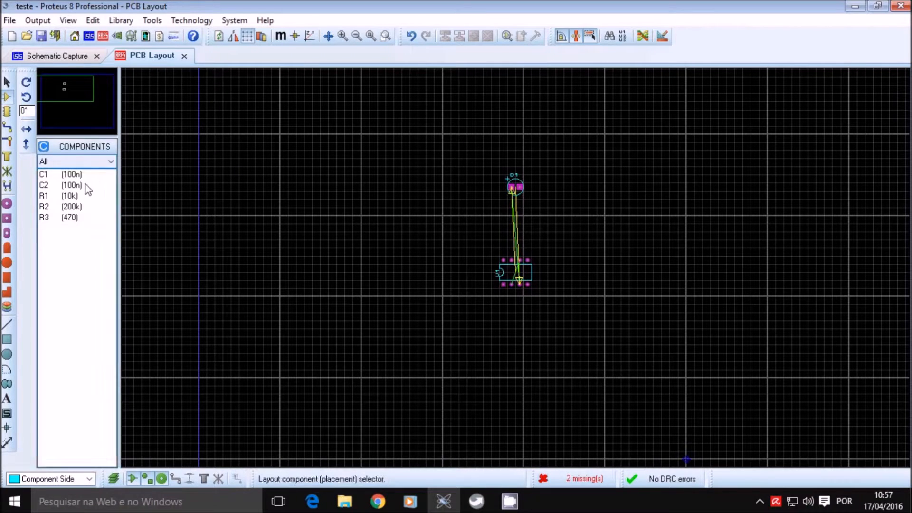
# Place resistors R1 and R2 one above the other to the left of U1, and R3 to its lower right
pyautogui.click(77, 196)
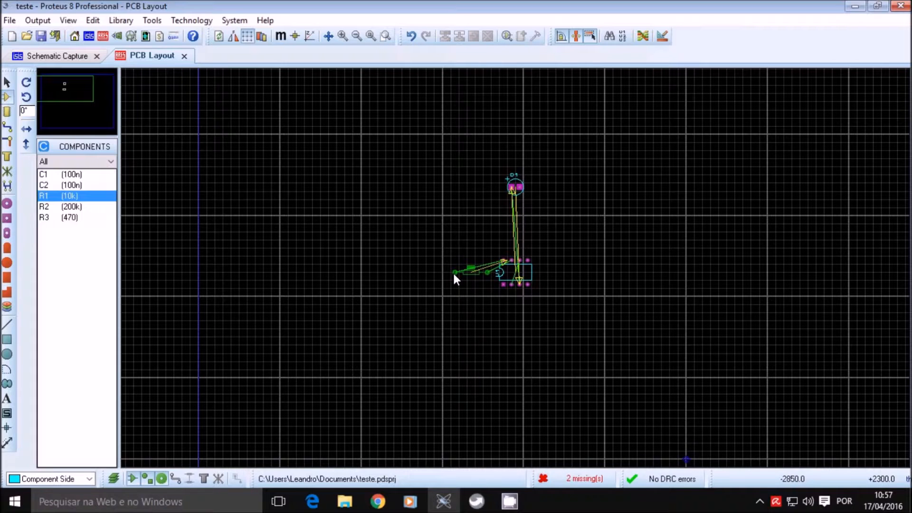
pyautogui.click(453, 274)
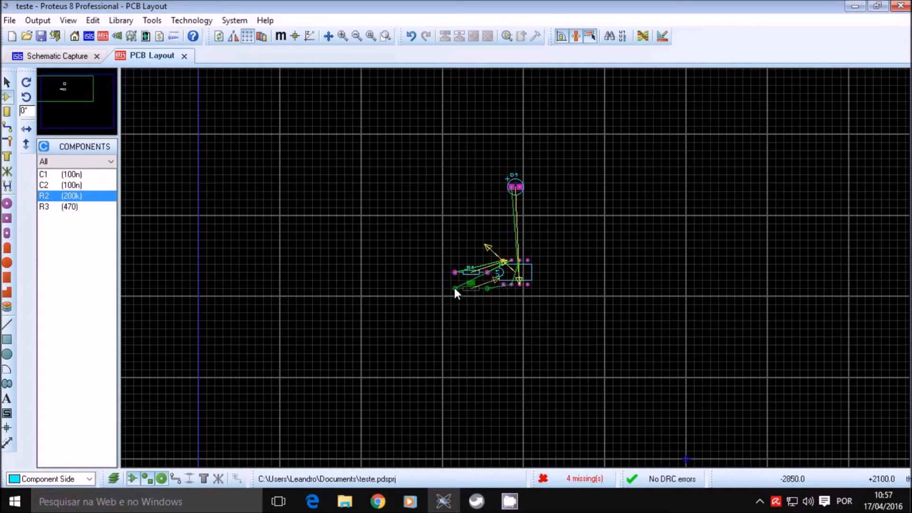
pyautogui.click(454, 287)
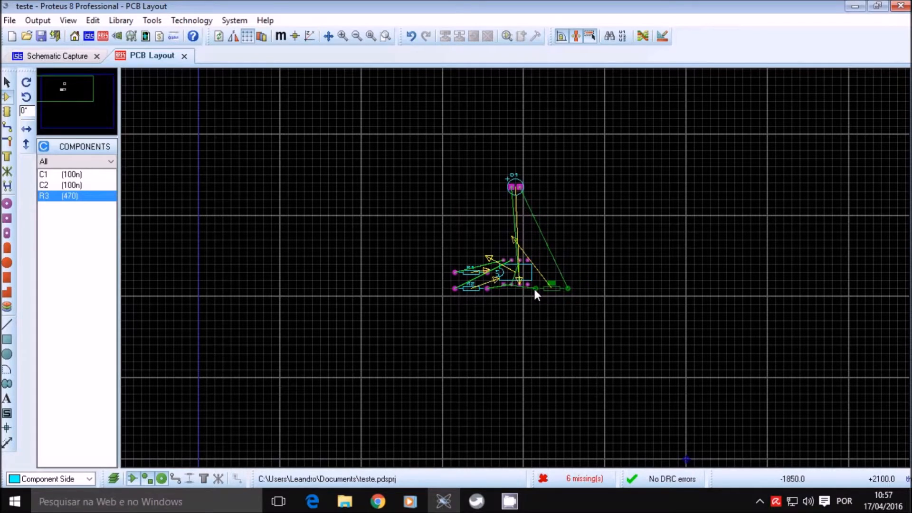
pyautogui.click(534, 287)
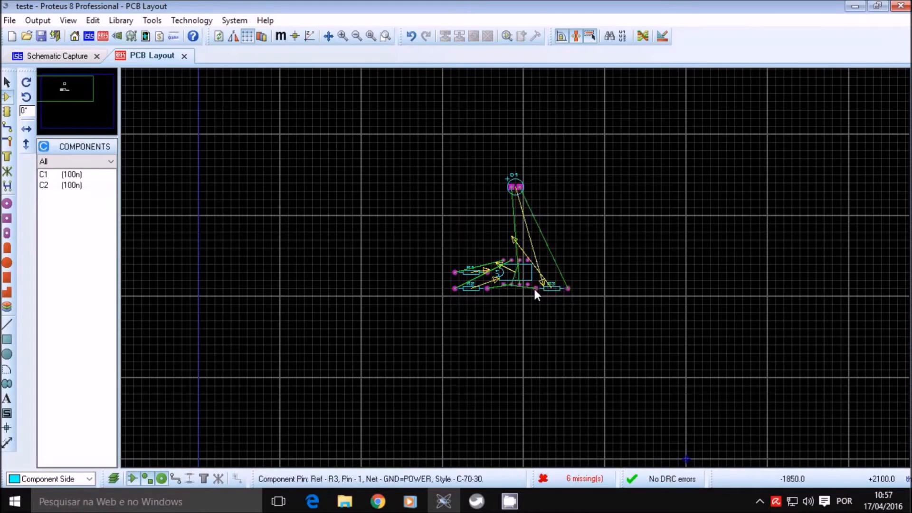
# Place capacitor C1 to the right of U1 above R3, and capacitor C2 to the left of D1
pyautogui.click(70, 175)
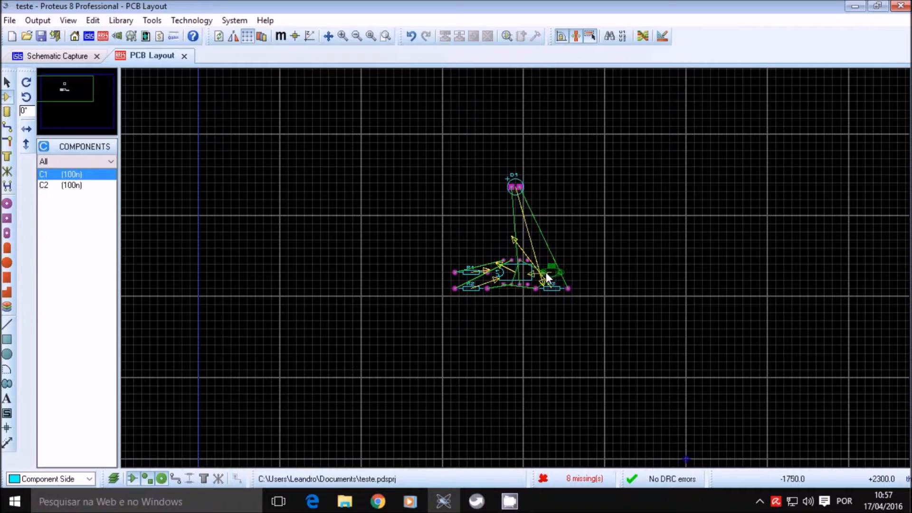
pyautogui.click(548, 273)
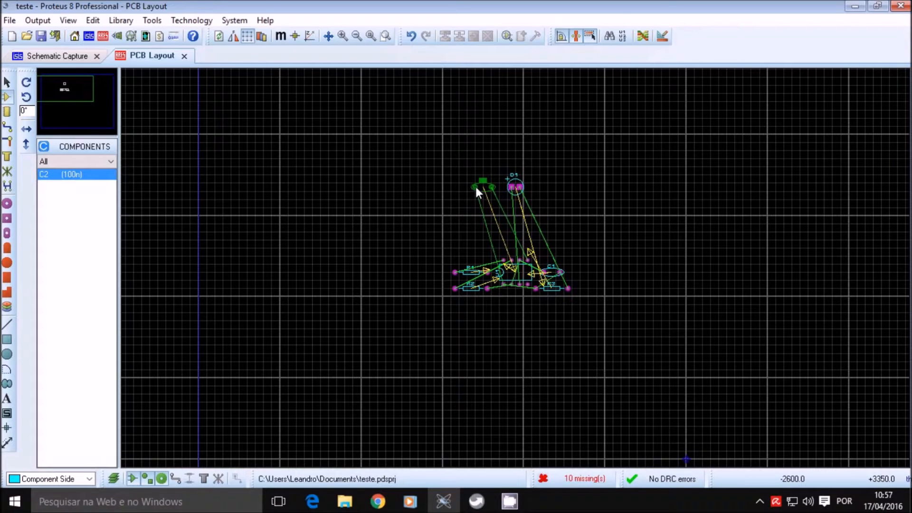
pyautogui.click(474, 187)
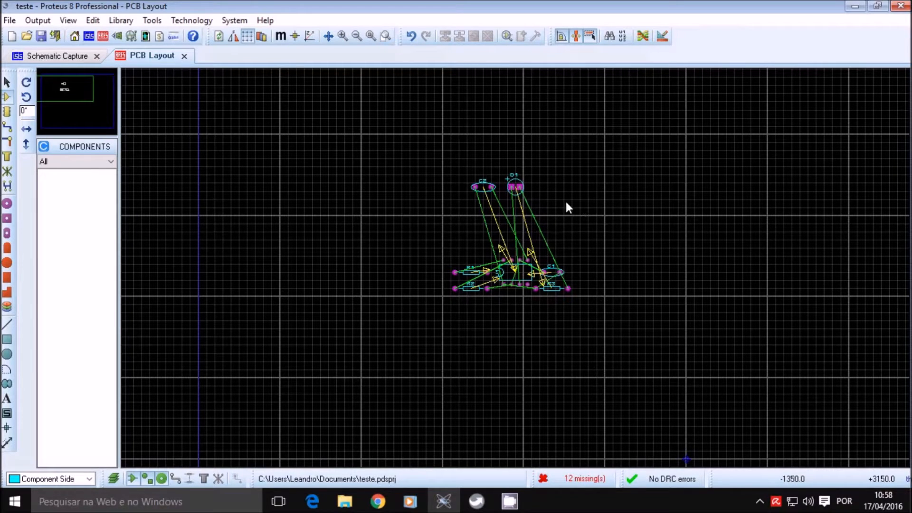
# Auto-route the board's tracks with the default basic routing schedule
pyautogui.scroll(2, 503, 261)
pyautogui.scroll(-1, 517, 274)
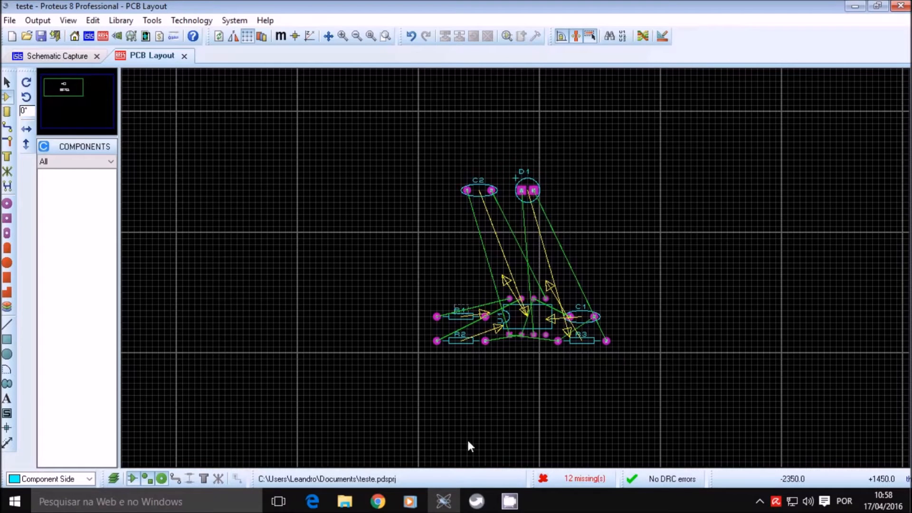
pyautogui.click(643, 37)
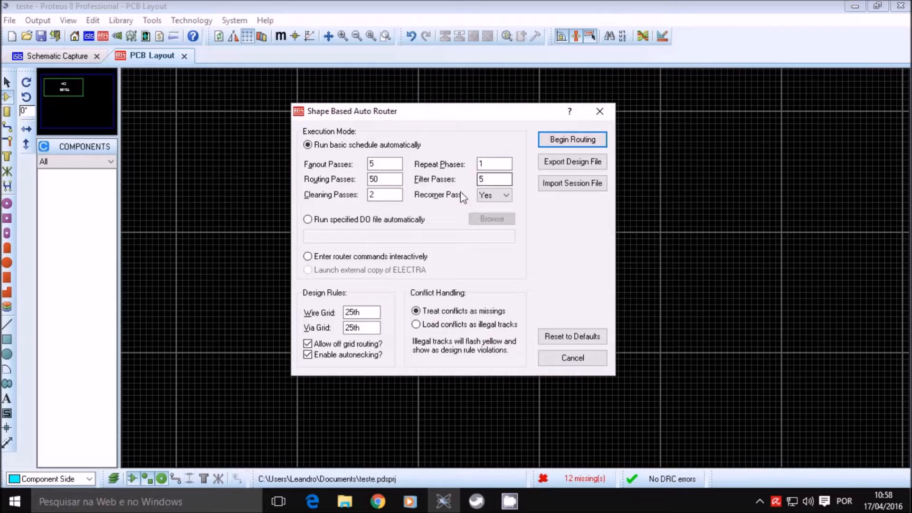
pyautogui.click(553, 142)
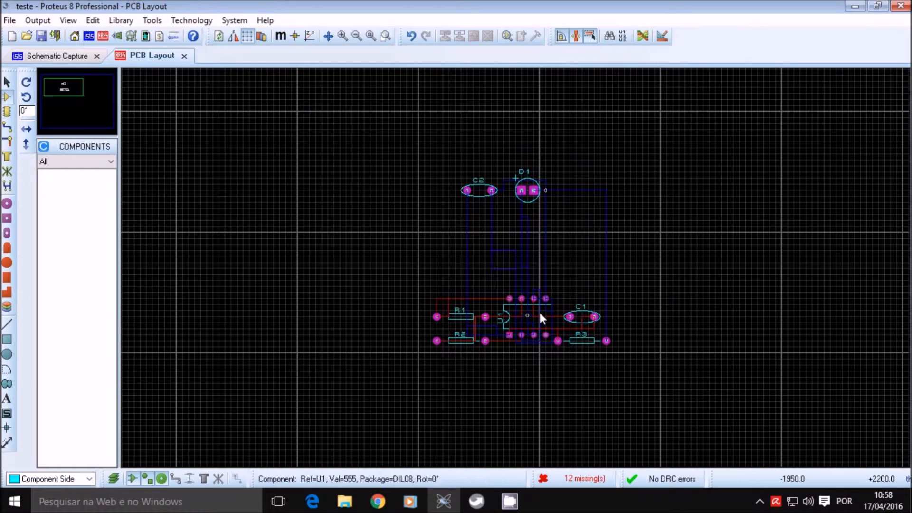
# Draw a rectangular outline on the Board Edge layer enclosing all placed components
pyautogui.scroll(2, 514, 285)
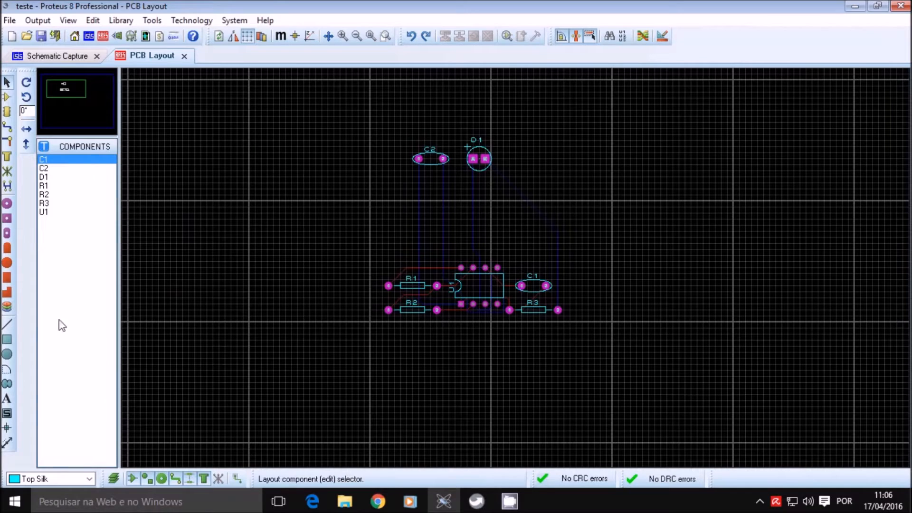
pyautogui.click(7, 343)
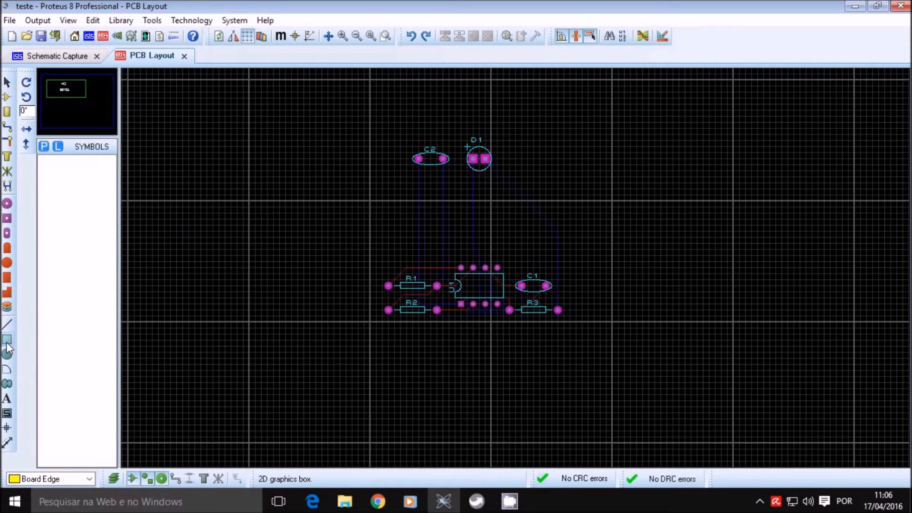
pyautogui.click(89, 478)
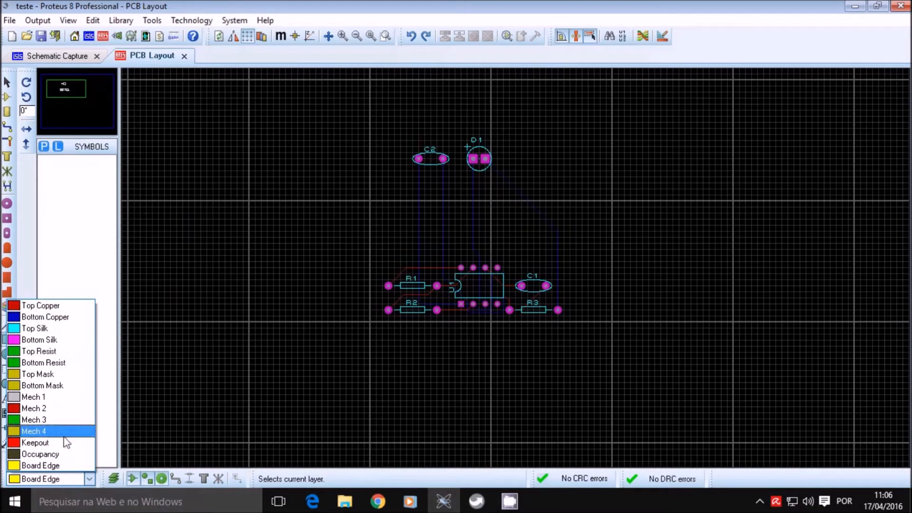
pyautogui.click(61, 465)
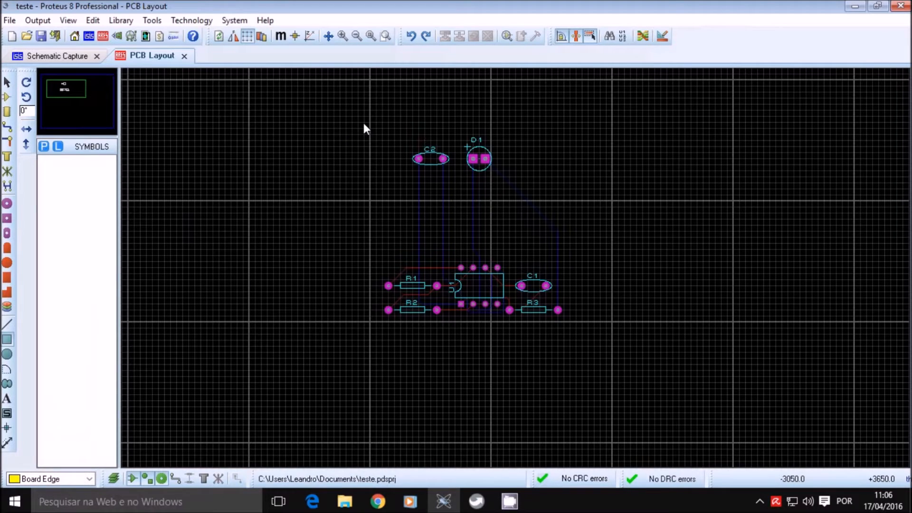
pyautogui.moveTo(363, 124)
pyautogui.mouseDown()
pyautogui.moveTo(423, 216)
pyautogui.moveTo(550, 334)
pyautogui.moveTo(579, 341)
pyautogui.moveTo(584, 331)
pyautogui.moveTo(570, 331)
pyautogui.moveTo(580, 326)
pyautogui.mouseUp()
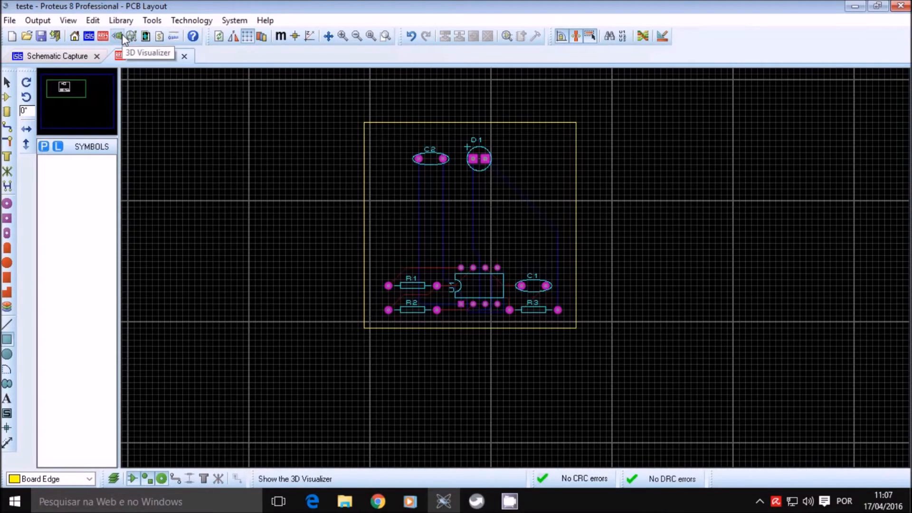
pyautogui.click(44, 22)
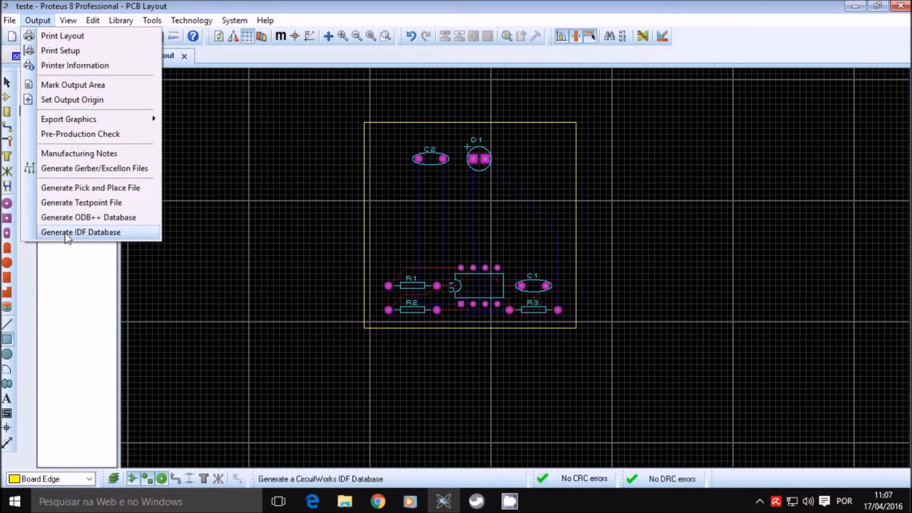
pyautogui.moveTo(64, 25)
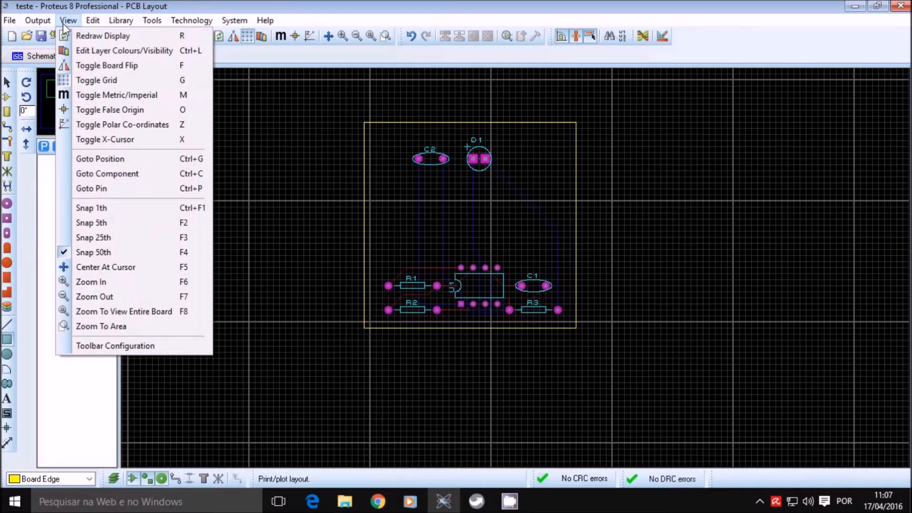
pyautogui.click(65, 24)
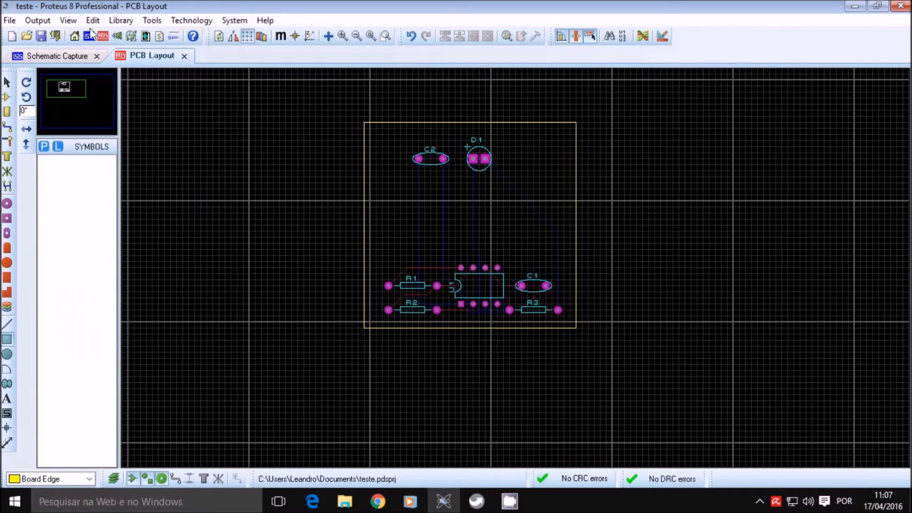
# Inspect the board in the 3D Visualizer with its components shown and hidden, and close the visualizer
pyautogui.click(116, 36)
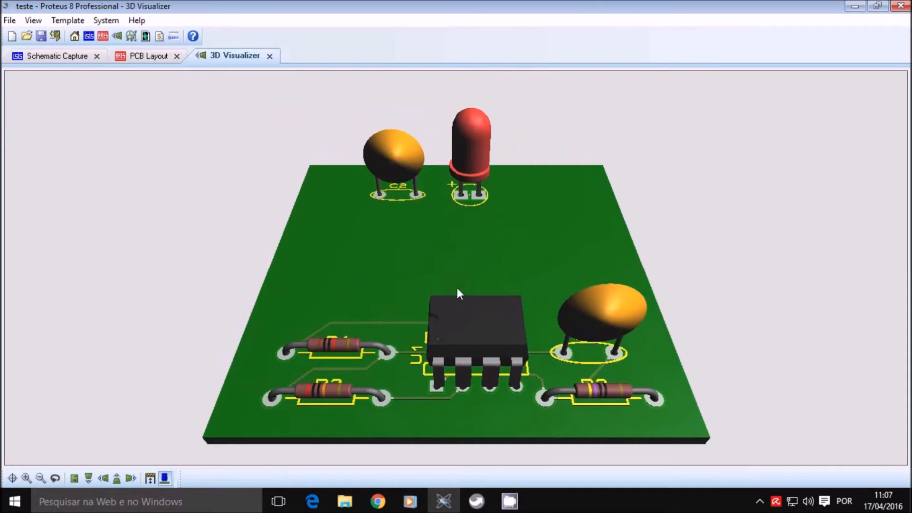
pyautogui.click(455, 268)
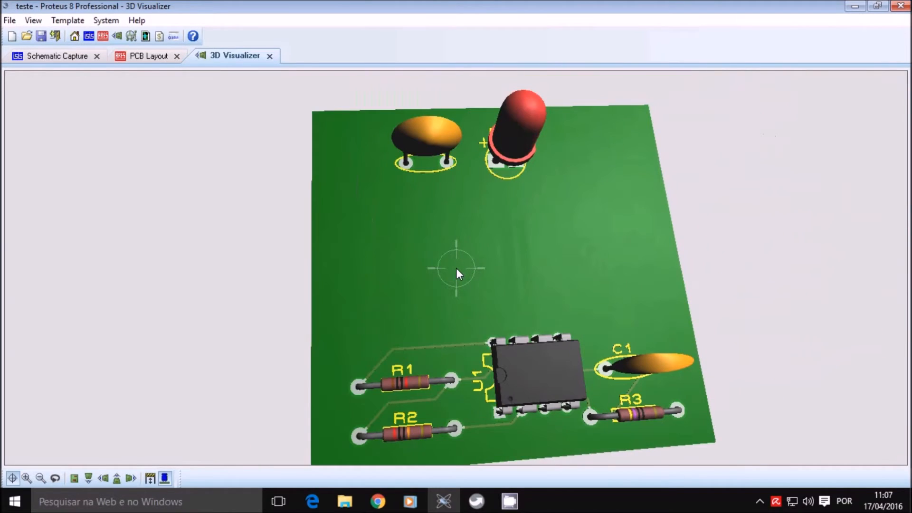
pyautogui.click(458, 268)
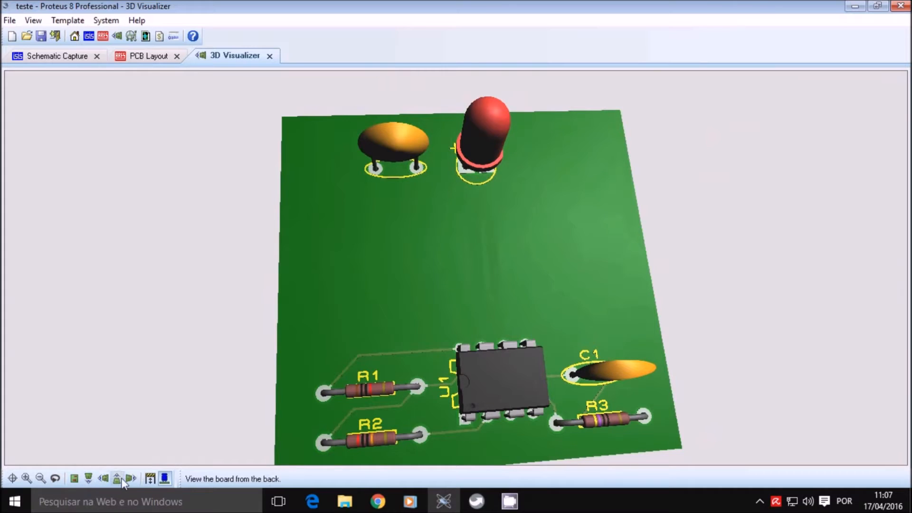
pyautogui.click(164, 477)
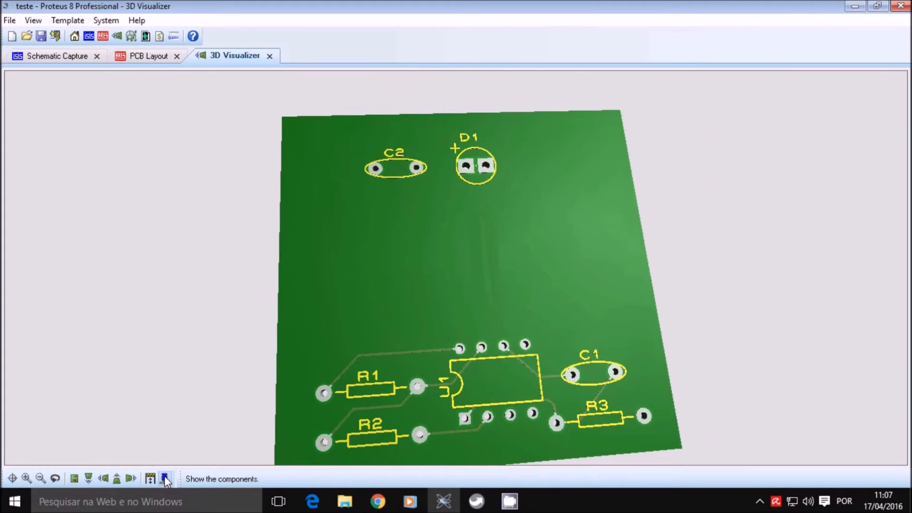
pyautogui.moveTo(443, 290); pyautogui.dragTo(456, 268)
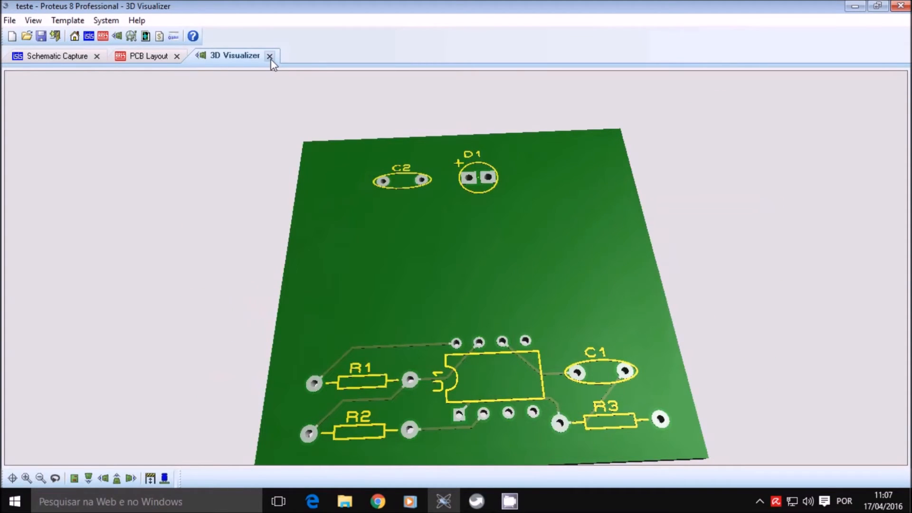
pyautogui.click(269, 56)
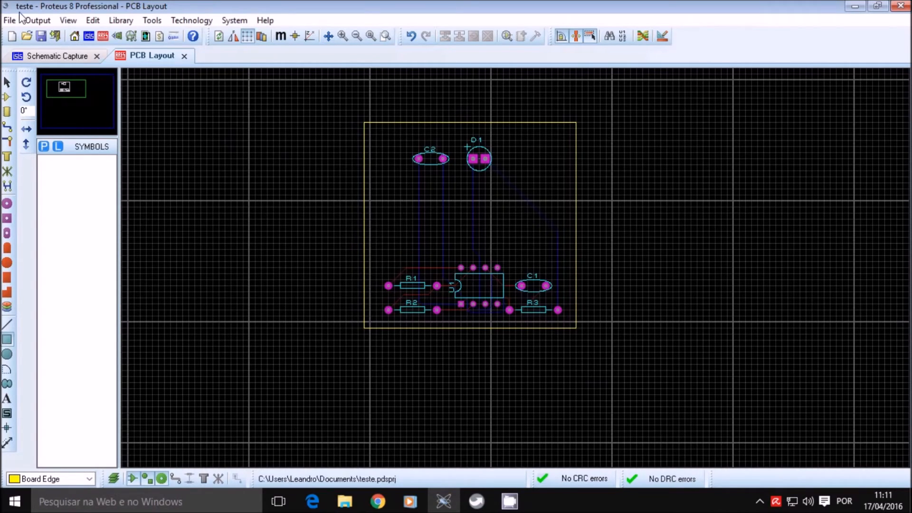
# Open the print settings for the PCB layout and set the colour set to WHITE_PAPER
pyautogui.click(35, 21)
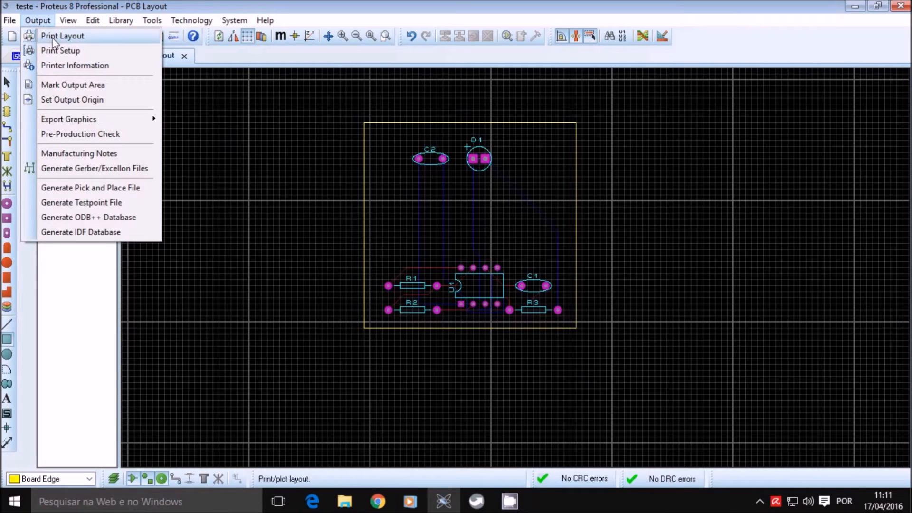
pyautogui.click(55, 38)
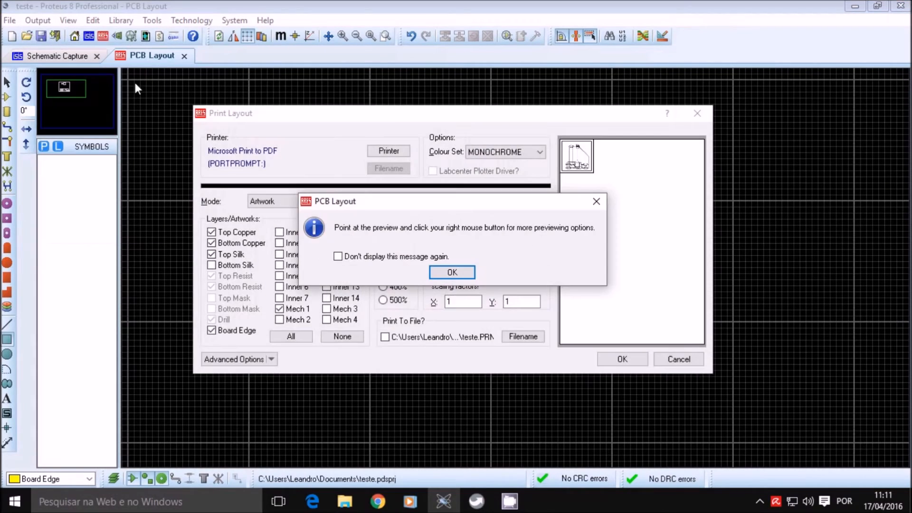
pyautogui.click(463, 272)
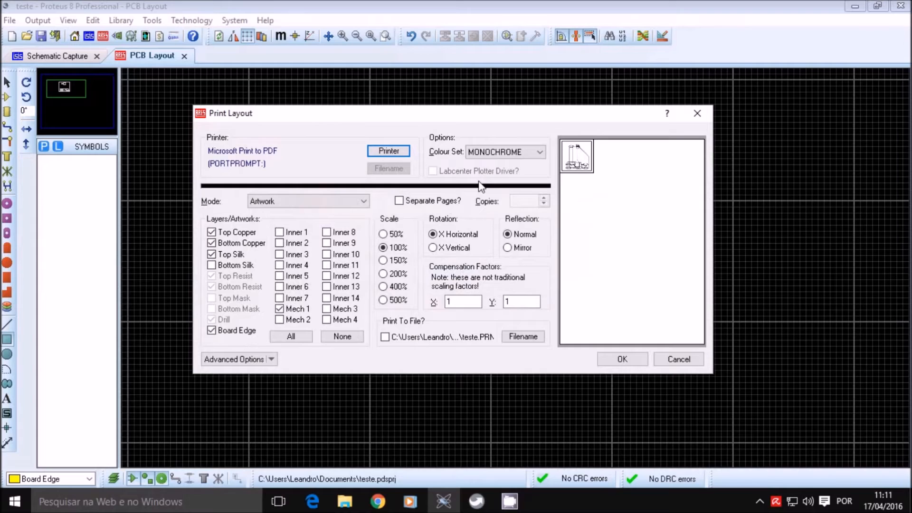
pyautogui.click(500, 149)
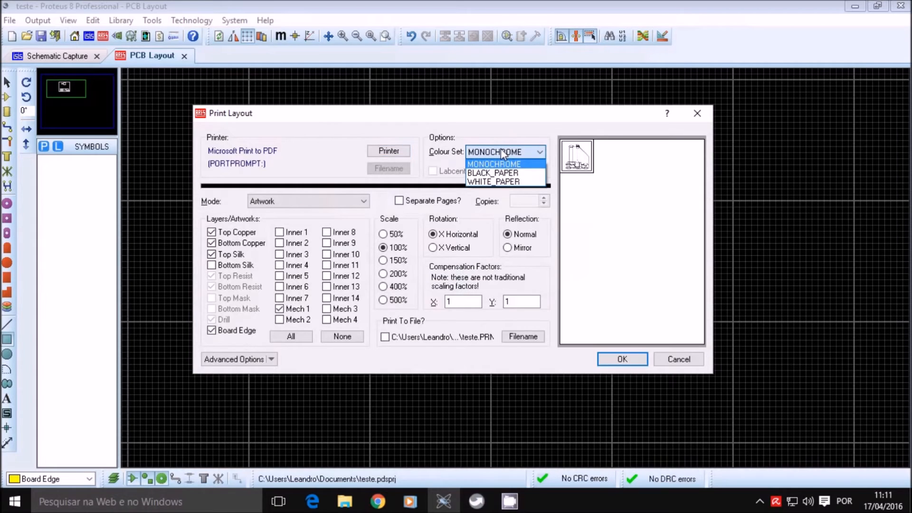
pyautogui.click(517, 182)
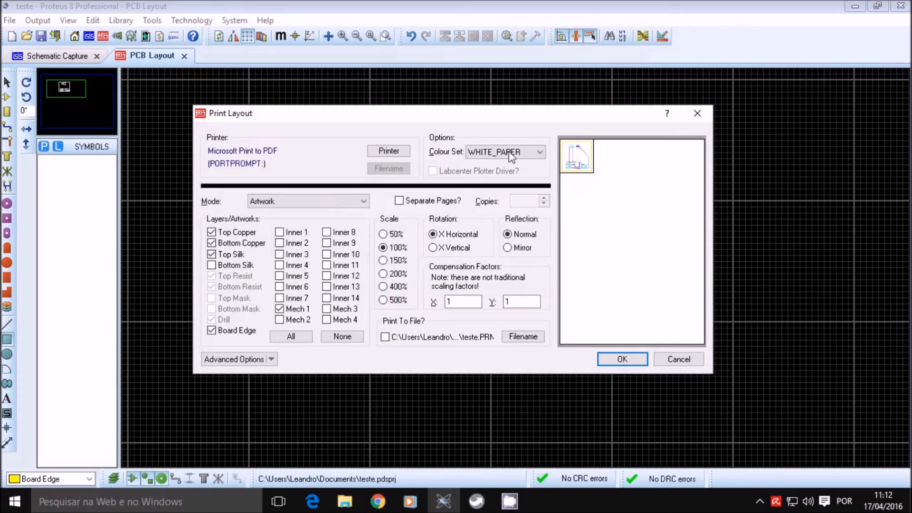
# Print the board layout to a PDF named pcb.pdf in the Documents folder, replacing the existing file
pyautogui.click(622, 359)
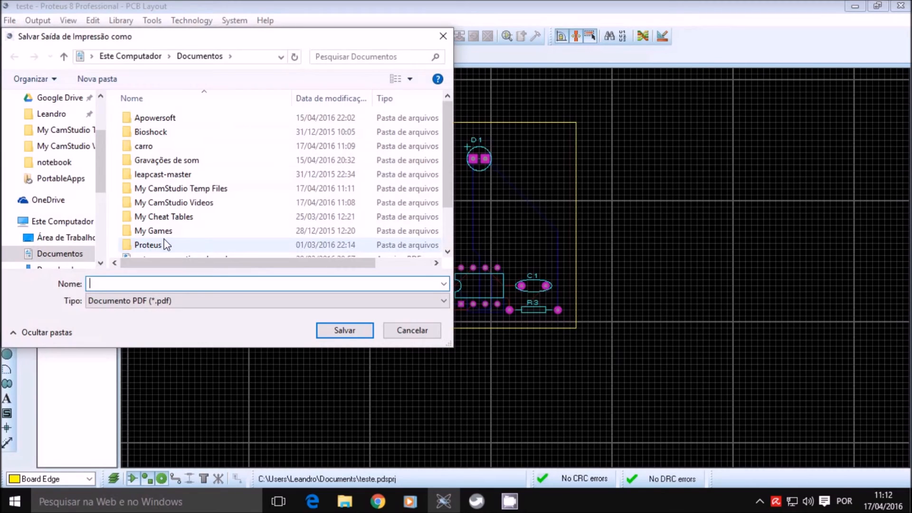
pyautogui.write('pcb.pdf')
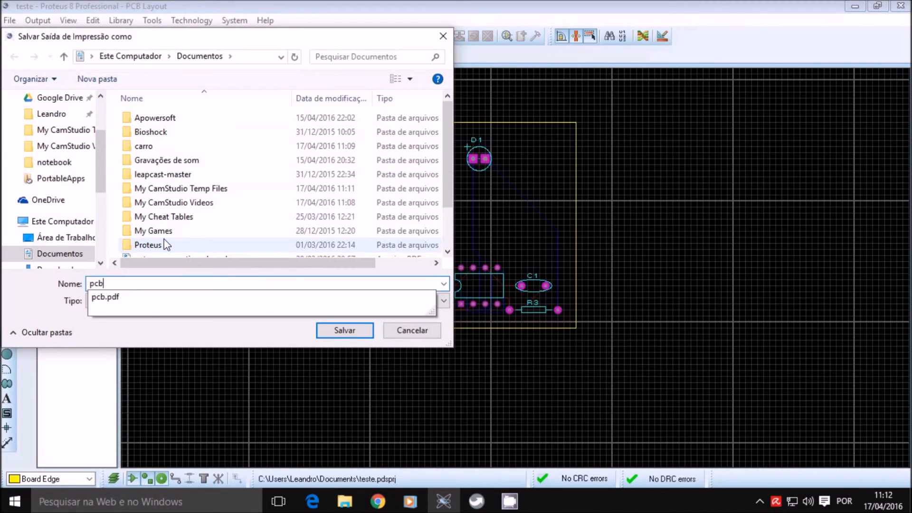
pyautogui.press('Down')
pyautogui.press('Return')
pyautogui.press('Left')
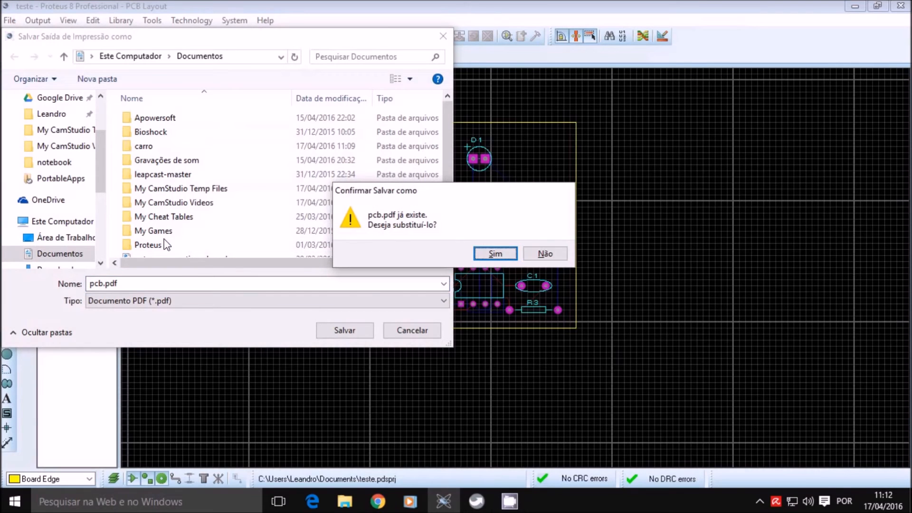
pyautogui.press('Return')
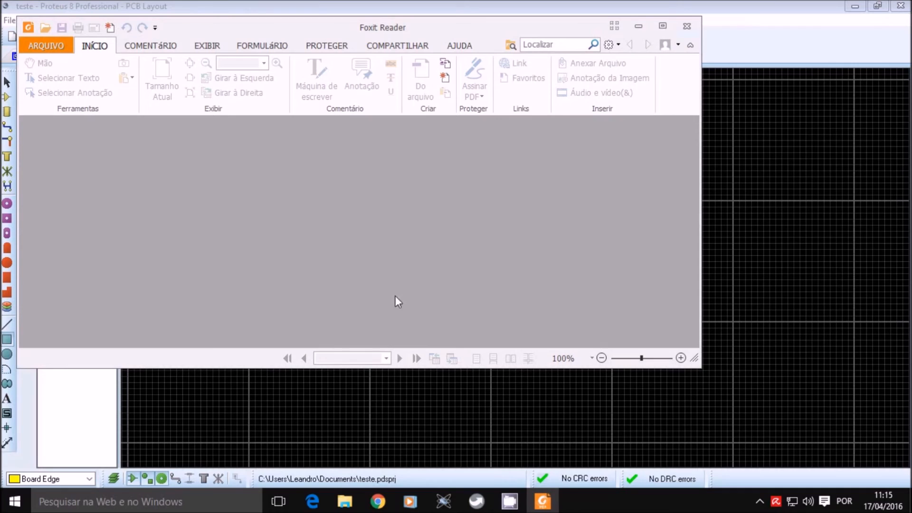
# Switch to Foxit Reader and open pcb.pdf from the Documents folder
pyautogui.click(47, 31)
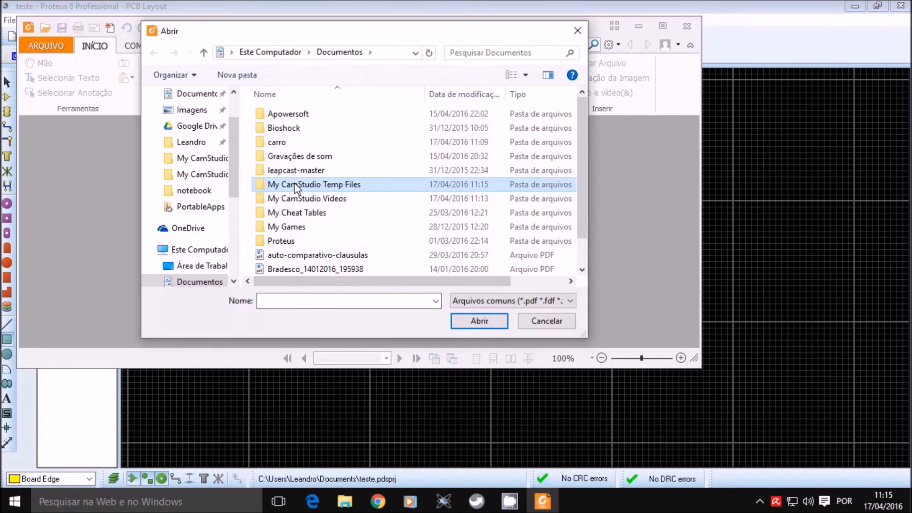
pyautogui.write('pcb')
pyautogui.press('Return')
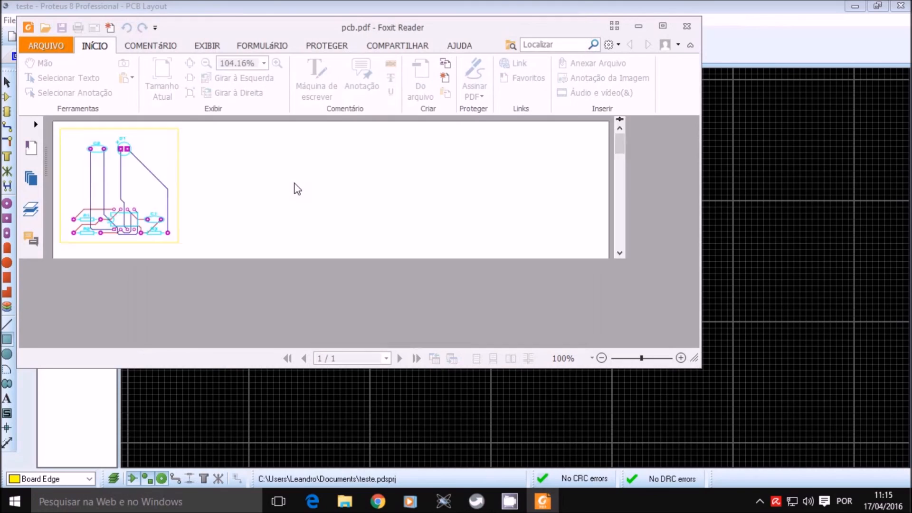
# Examine the tracks and component outlines in the printed PDF at 300% magnification, and close the PDF reader
pyautogui.scroll(4, 163, 221)
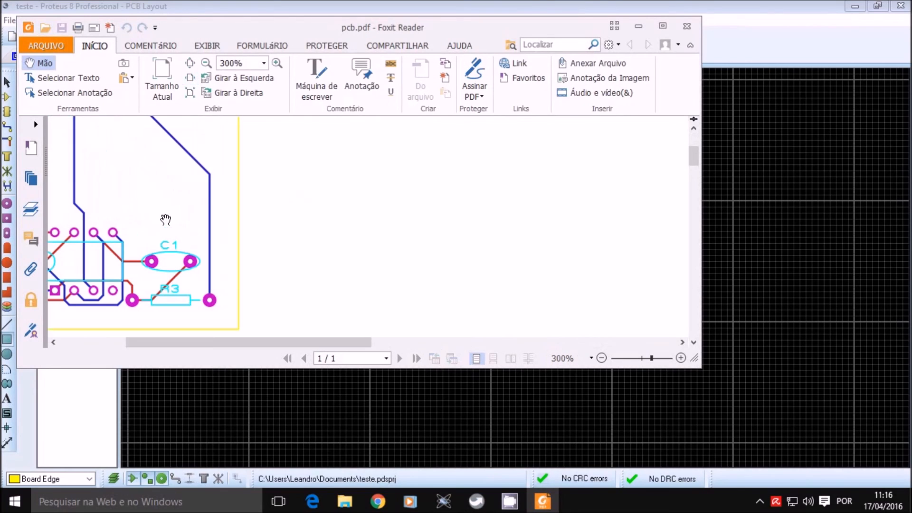
pyautogui.moveTo(284, 348); pyautogui.dragTo(209, 350)
pyautogui.scroll(3, 267, 247)
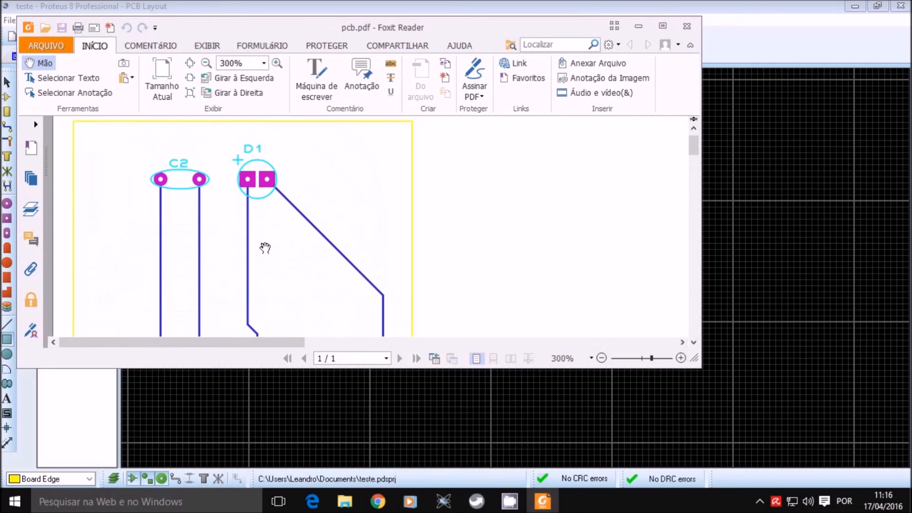
pyautogui.scroll(-2, 266, 247)
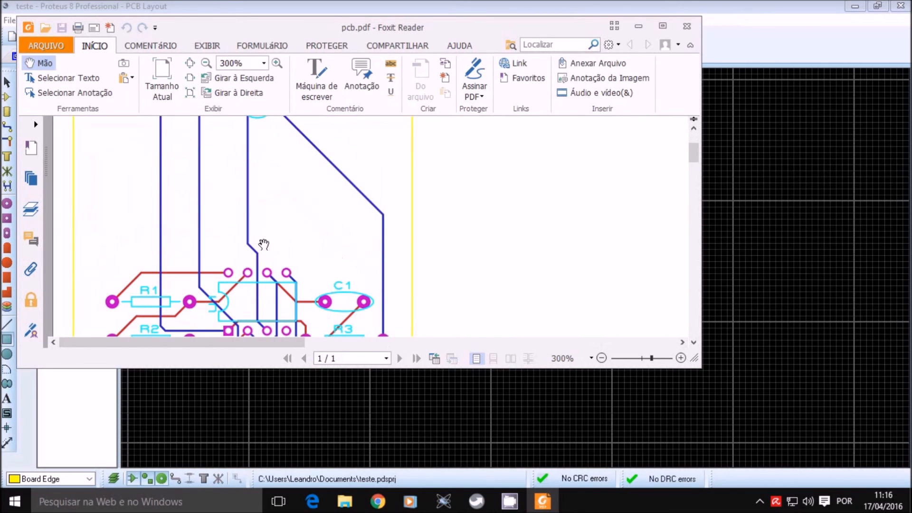
pyautogui.click(687, 26)
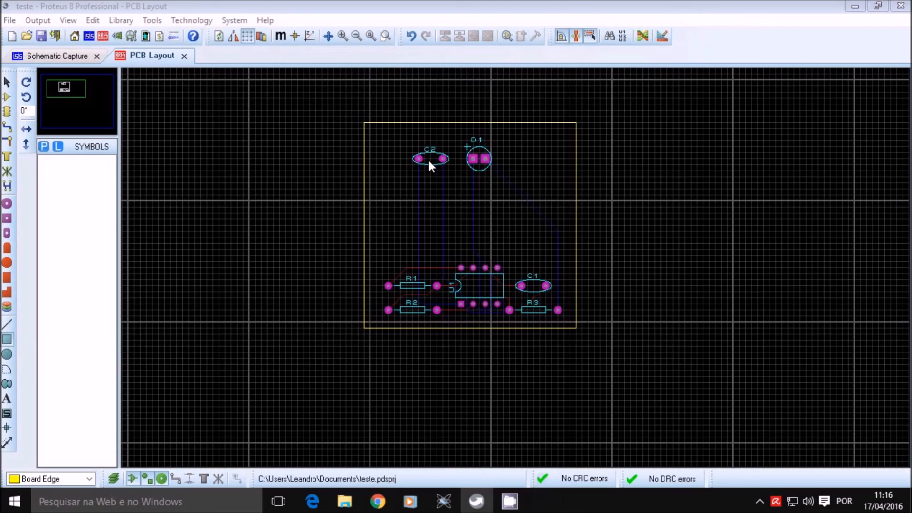